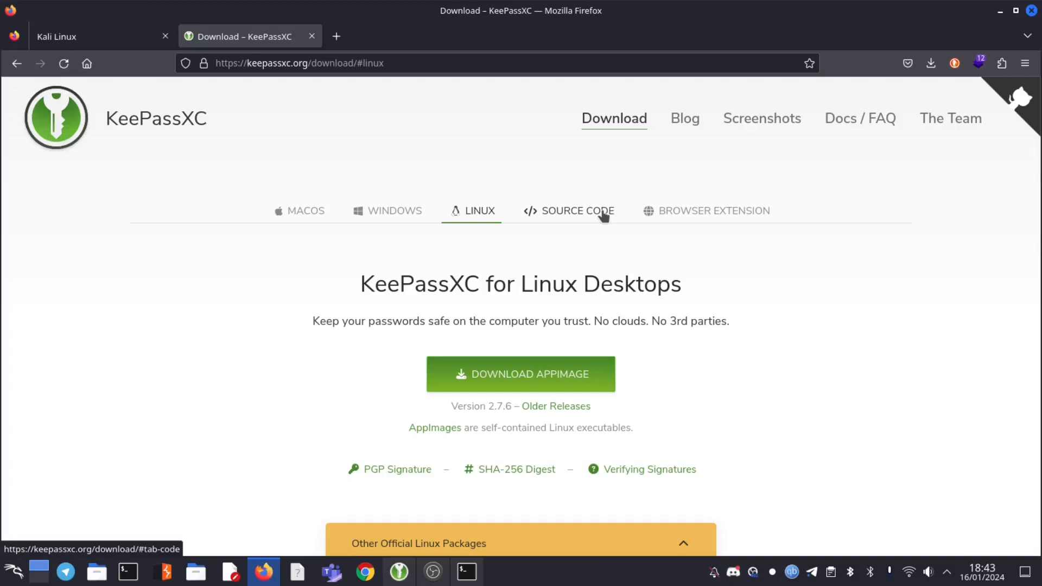
Switch from the Windows to the Linux download options and scroll to the Snap and Ubuntu PPA commands
left_click(399, 211)
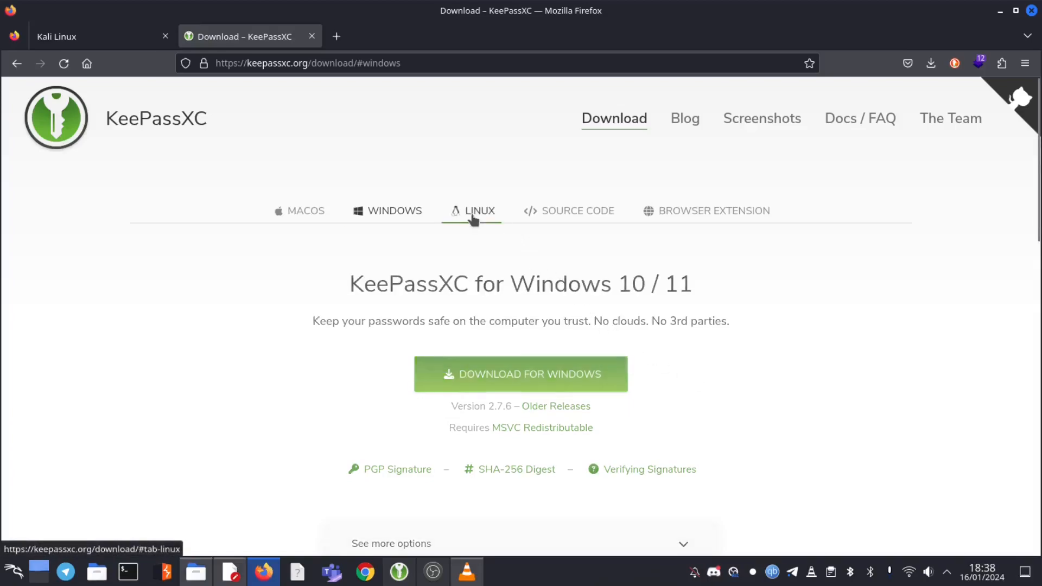
left_click(473, 218)
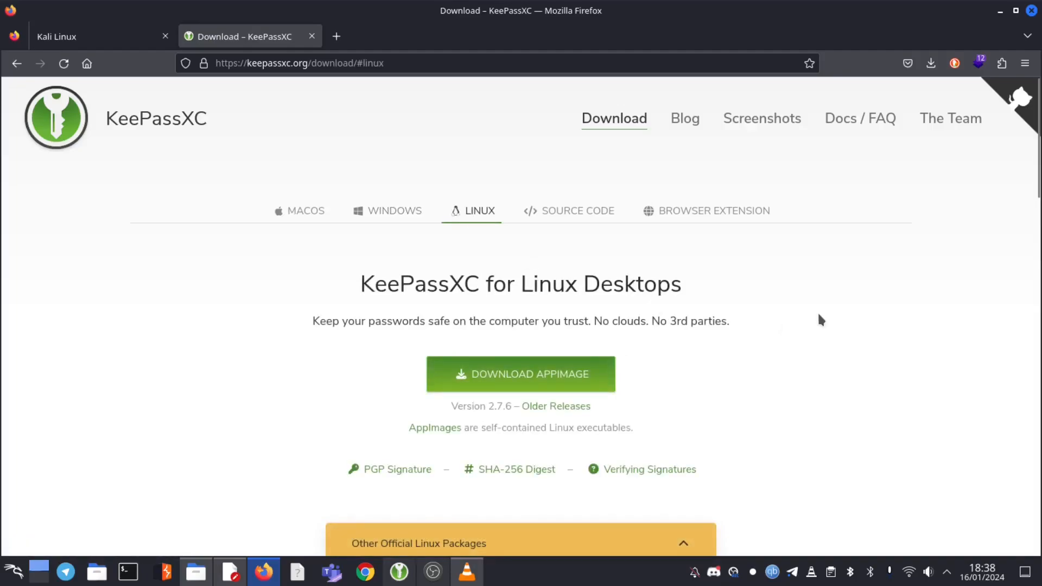
scroll(820, 319, "down", 3)
scroll(822, 319, "down", 5)
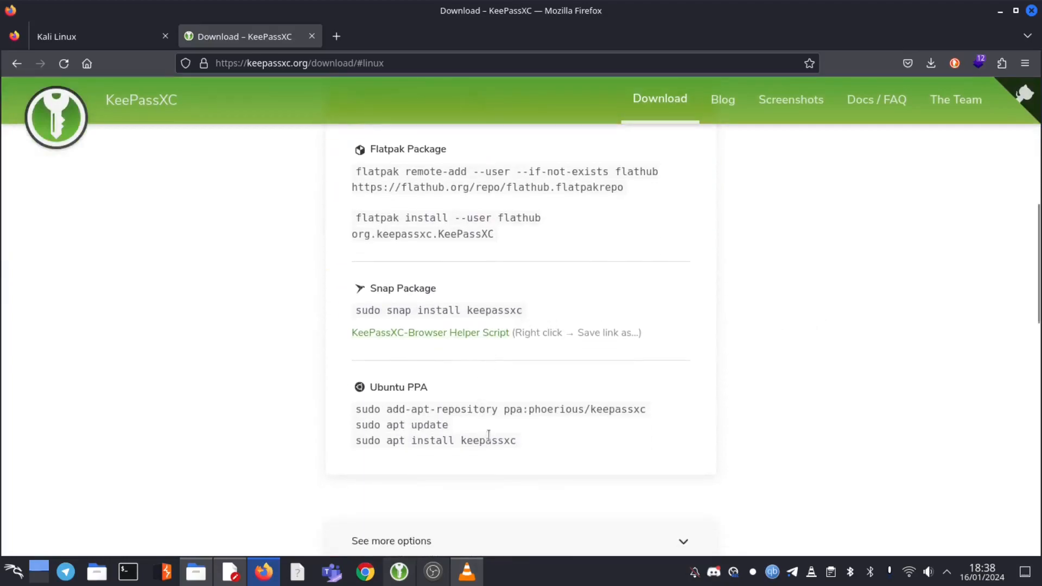
Copy the 'sudo apt install keepassxc' command from the download page and start a new Konsole terminal
left_click_drag(528, 442, 344, 449)
right_click(371, 441)
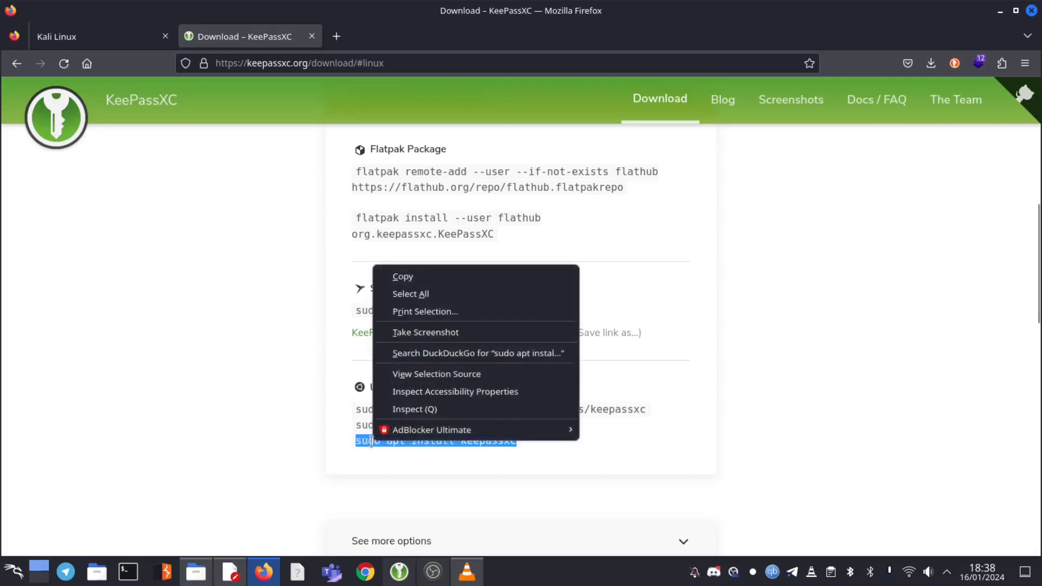
left_click(412, 279)
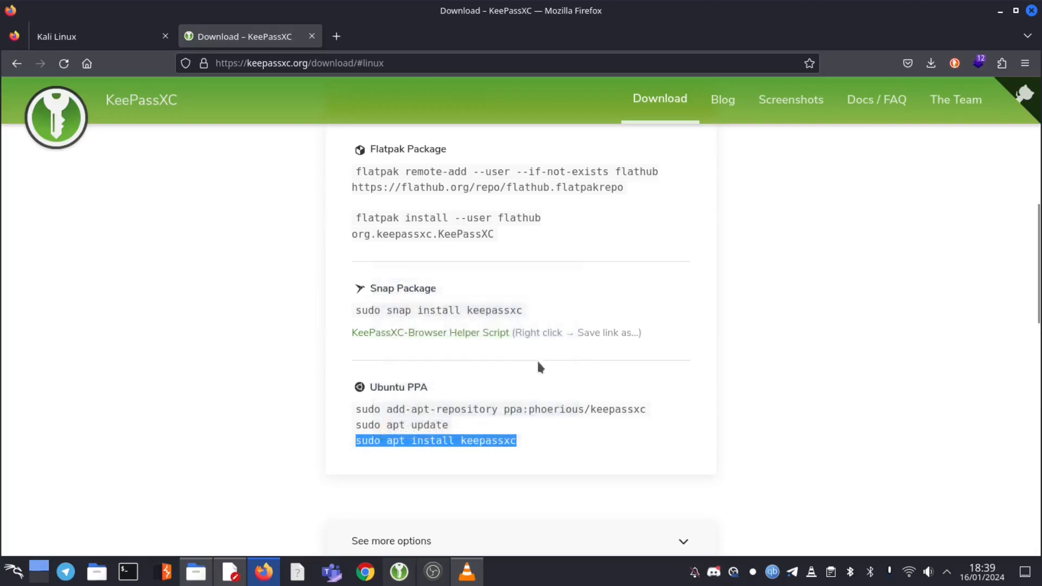
left_click(128, 571)
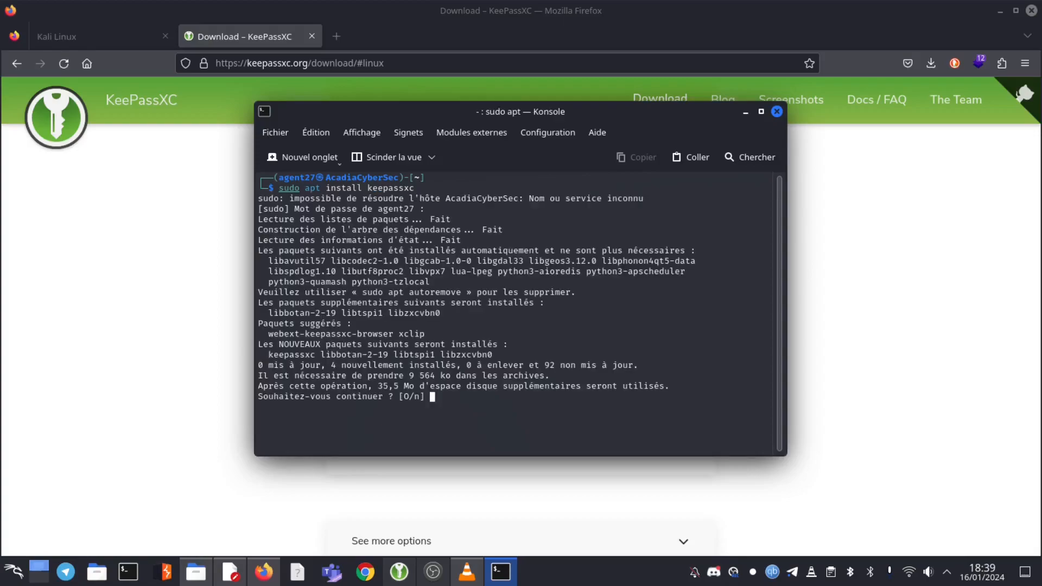
Answer 'o' to confirm the keepassxc package installation, then minimise Konsole once it completes
type("o")
key("Return")
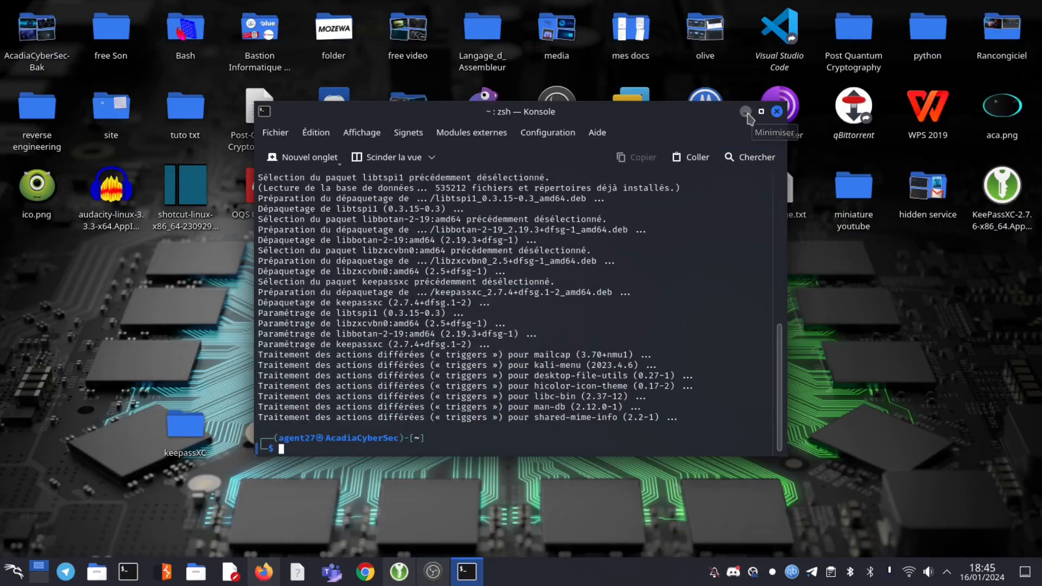
left_click(776, 111)
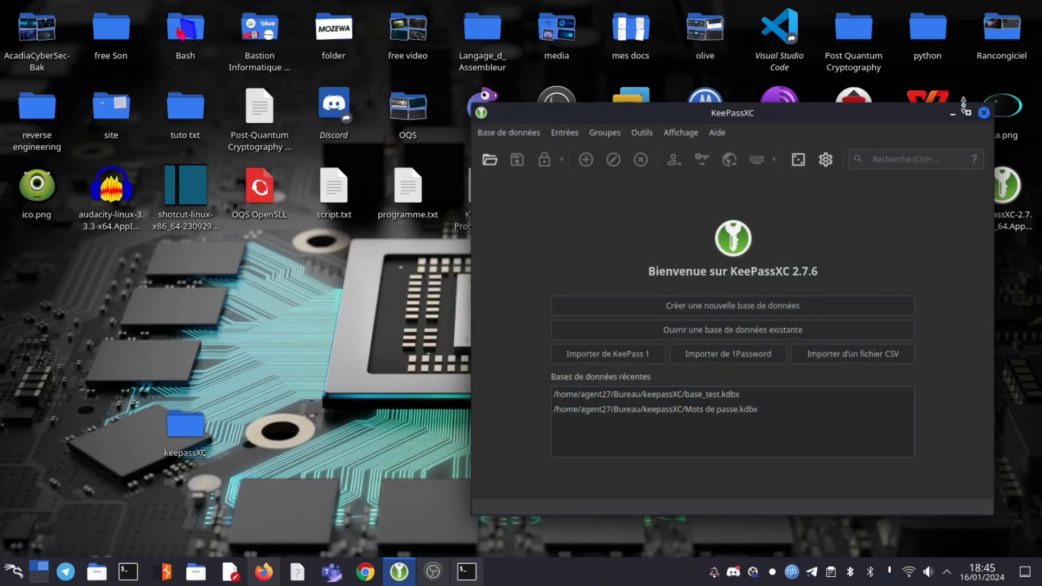
Maximise KeePassXC, try the recent Mots de passe.kdbx, dismiss its not-found error, and start a new database
left_click(968, 113)
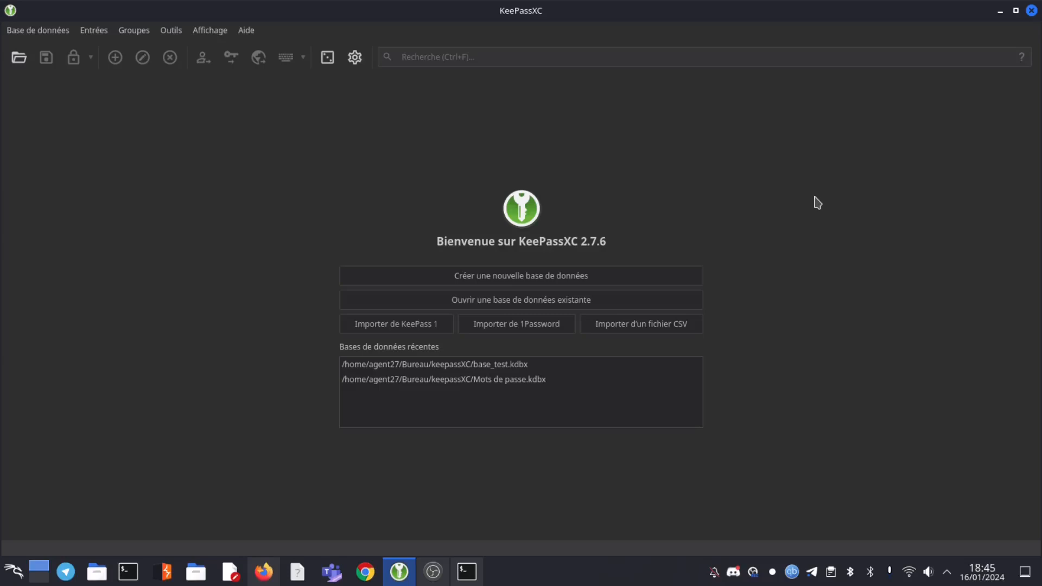
left_click(560, 382)
double_click(459, 378)
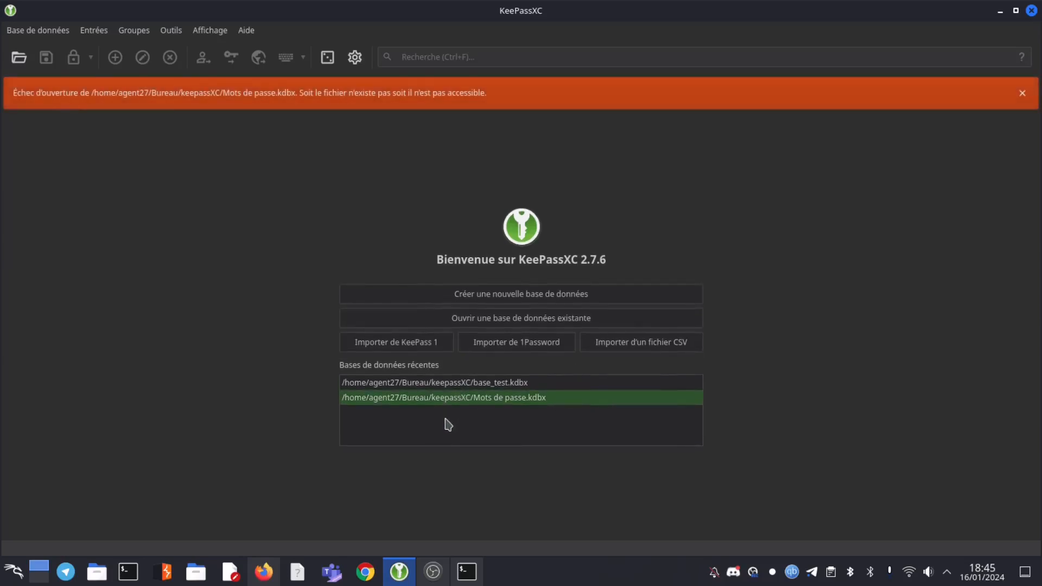
left_click(1023, 93)
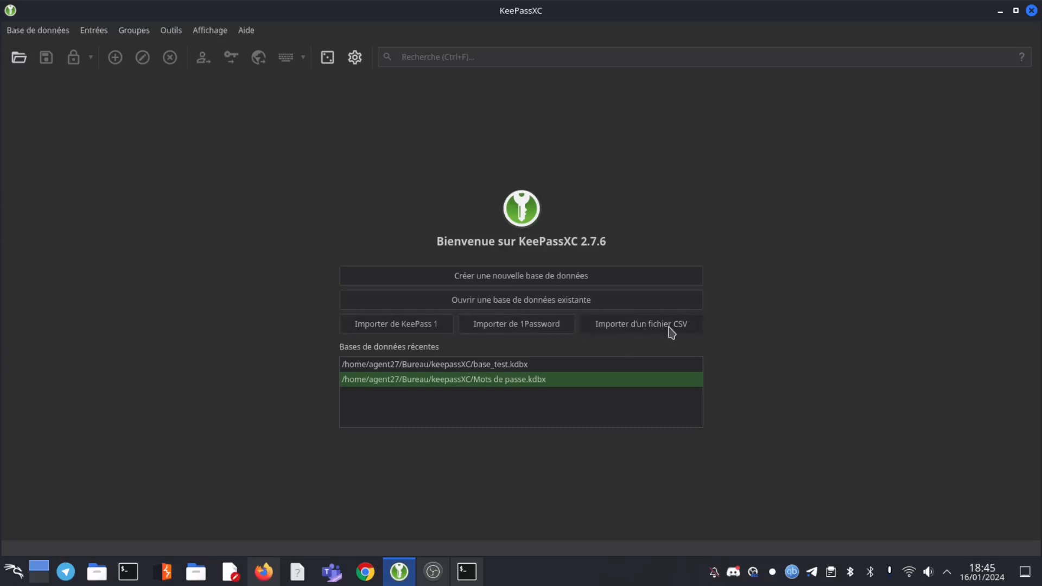
left_click(559, 275)
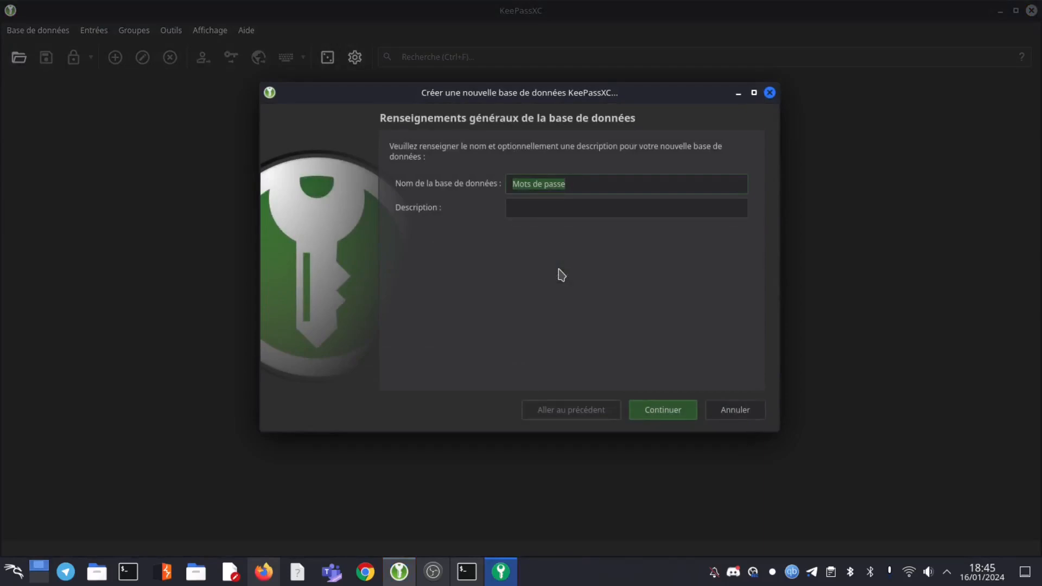
Name the new database 'Acadia-base1' and continue to the encryption settings
type("Acadia")
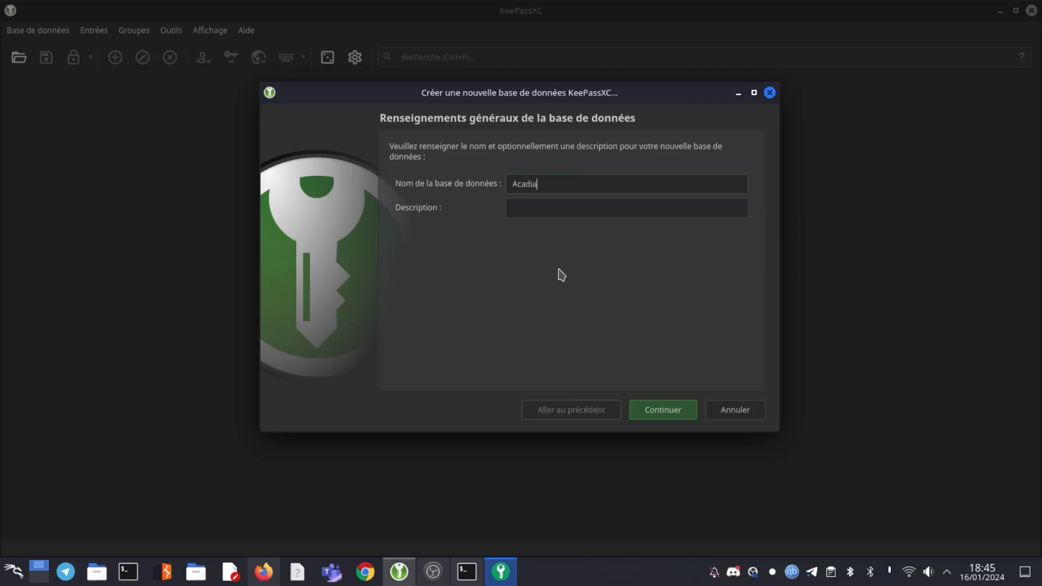
type("-base")
left_click(653, 412)
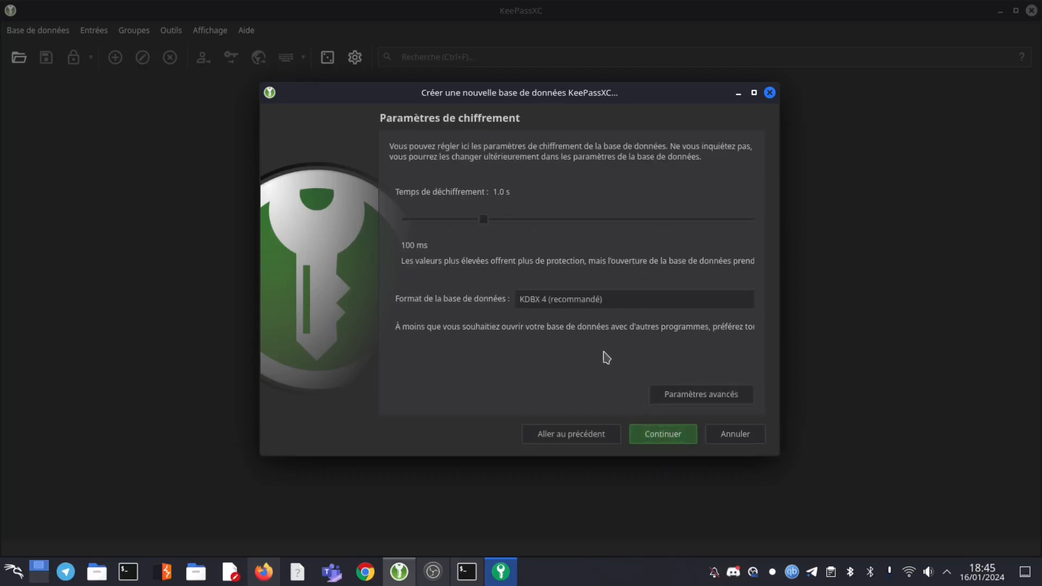
Review the advanced encryption settings, keeping the AES 256 bits algorithm, and continue to the credentials step
left_click(666, 393)
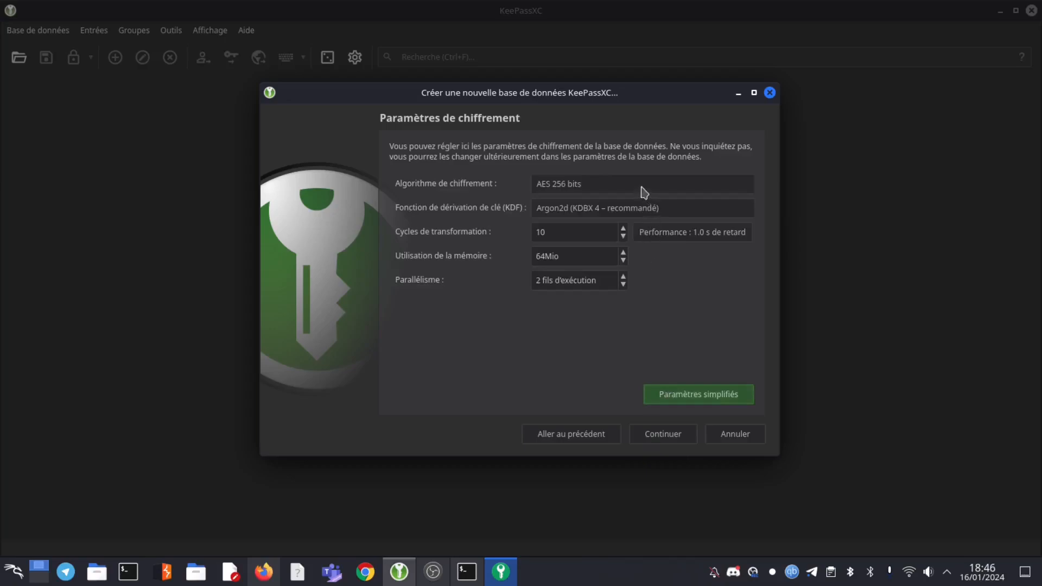
left_click(644, 192)
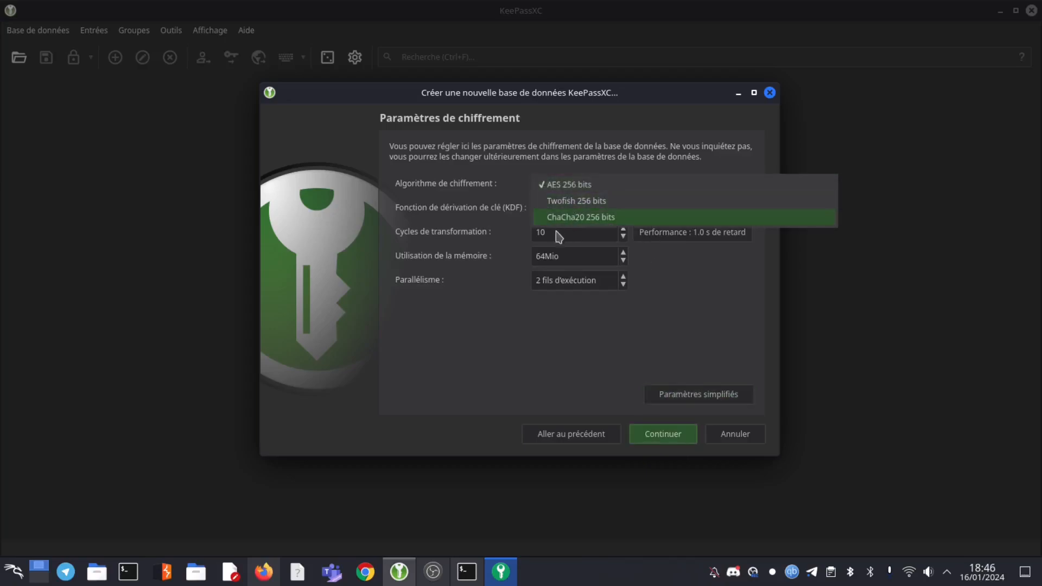
left_click(543, 349)
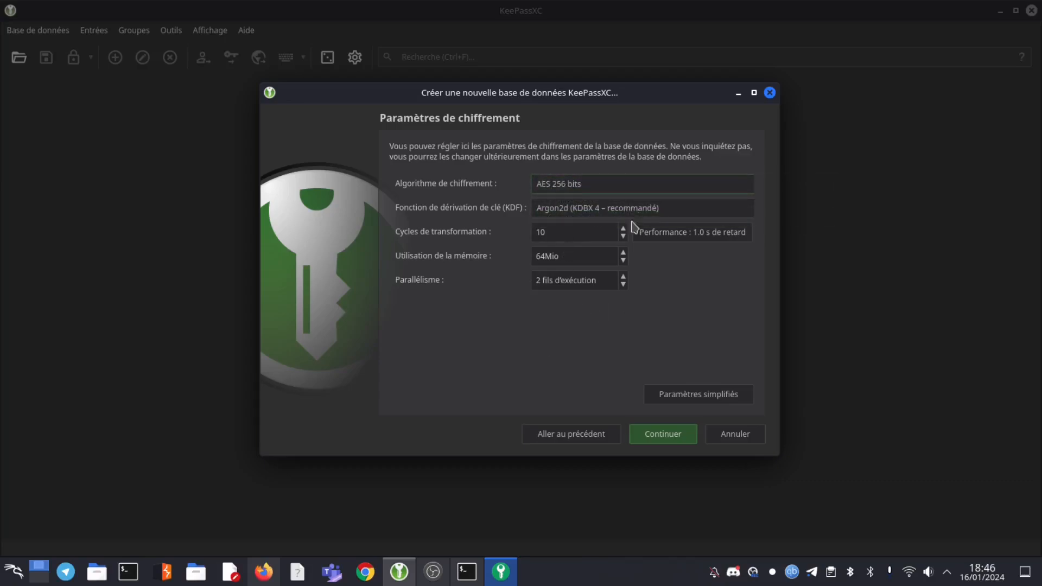
left_click(651, 435)
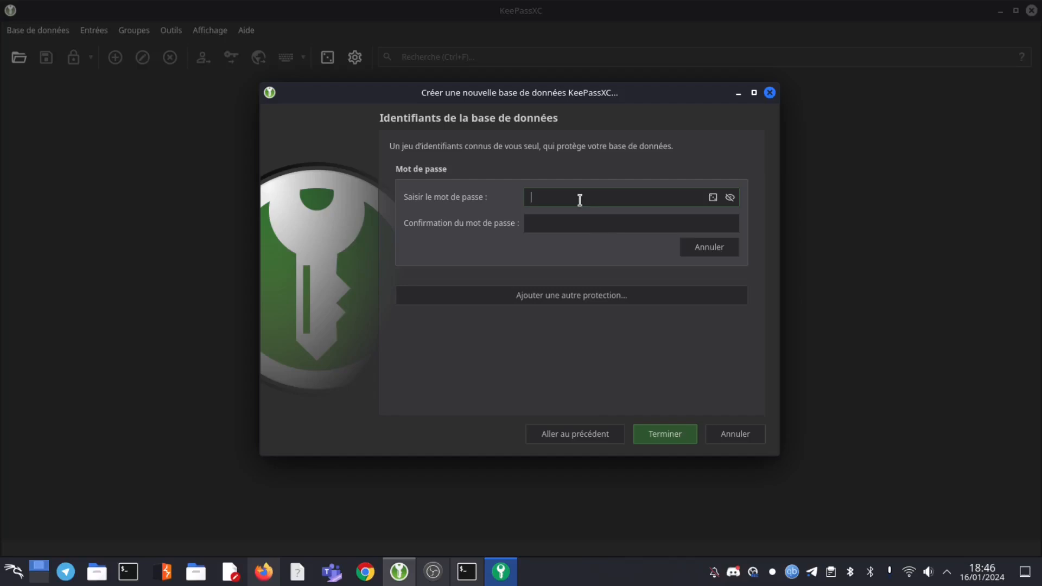
Paste the master password into both password fields and finish creating the database
key("ctrl+v")
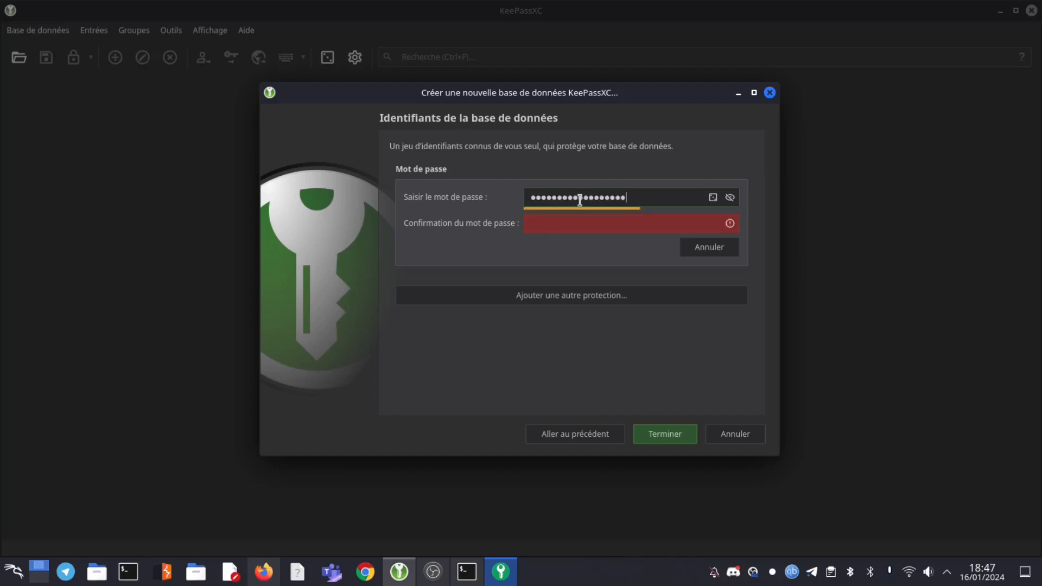
left_click(613, 231)
key("ctrl+v")
left_click(675, 435)
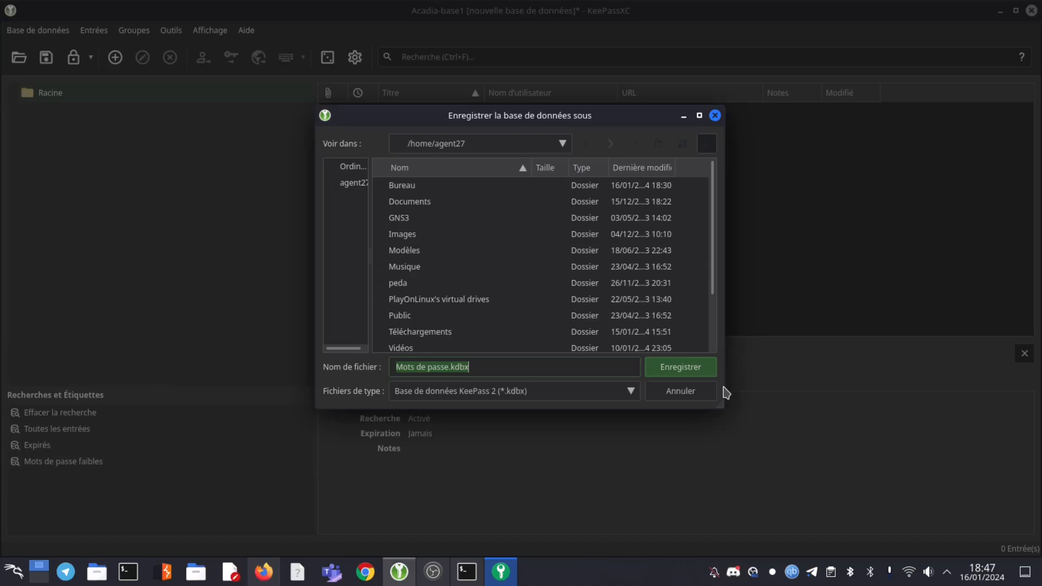
Save the database as acadia-base1.kdbx in the Bureau/keepassXC folder
double_click(410, 188)
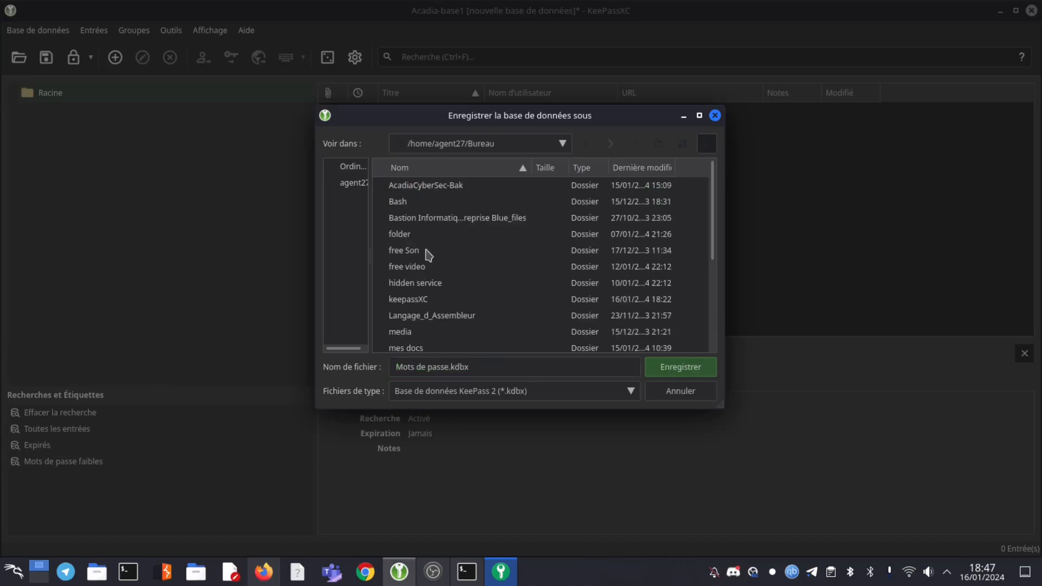
double_click(415, 299)
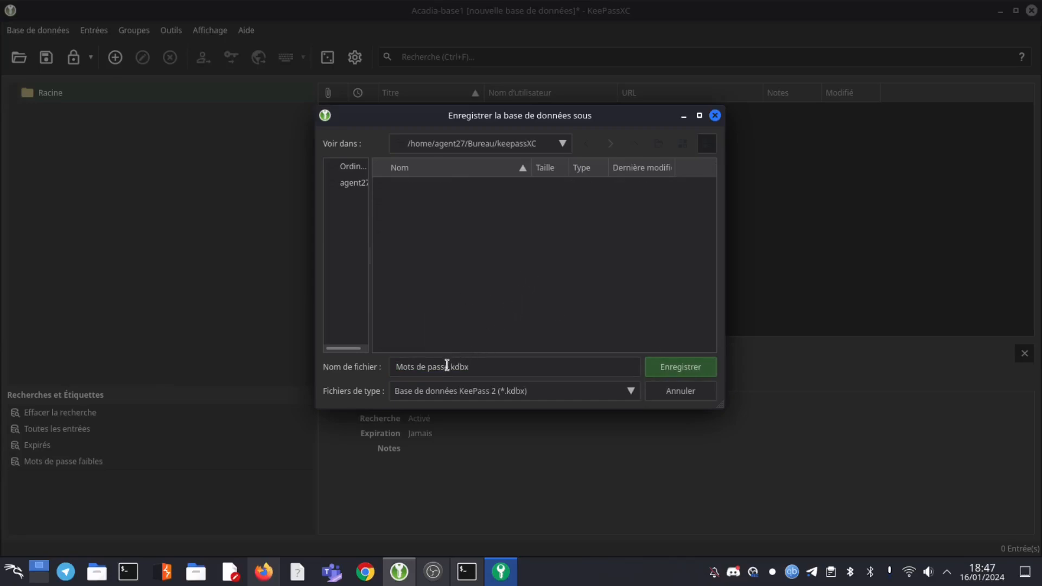
left_click_drag(449, 367, 380, 372)
type("acadia-base1")
left_click(679, 368)
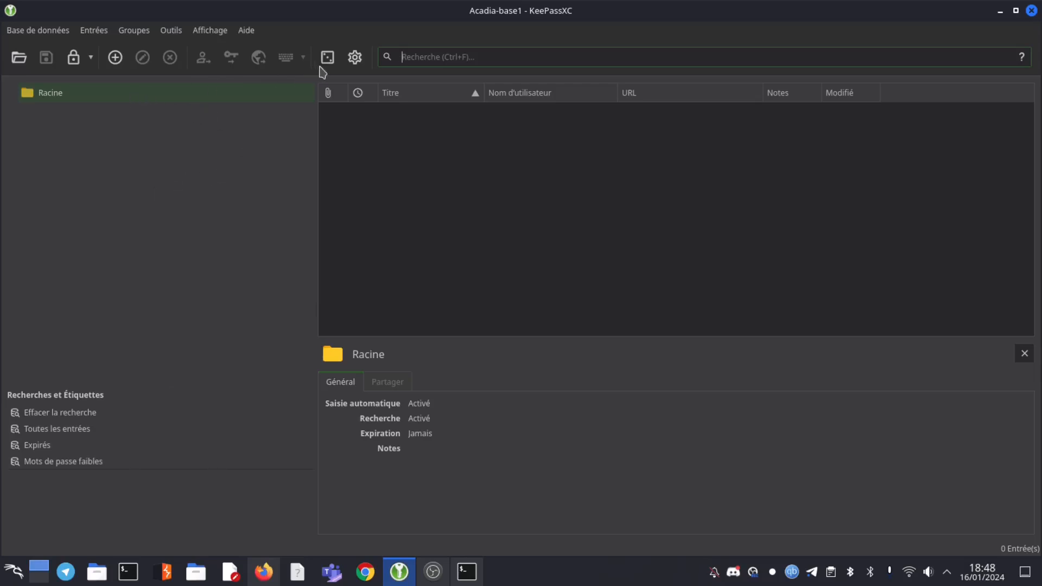
Open KeePassXC settings and browse the Sécurité and Intégration aux navigateurs pages
left_click(355, 59)
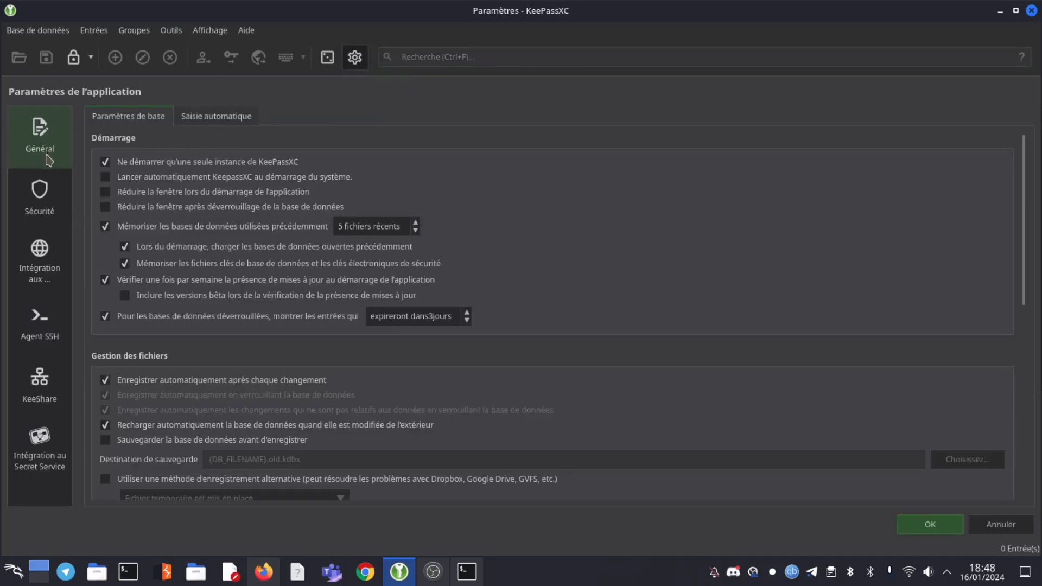
left_click(38, 194)
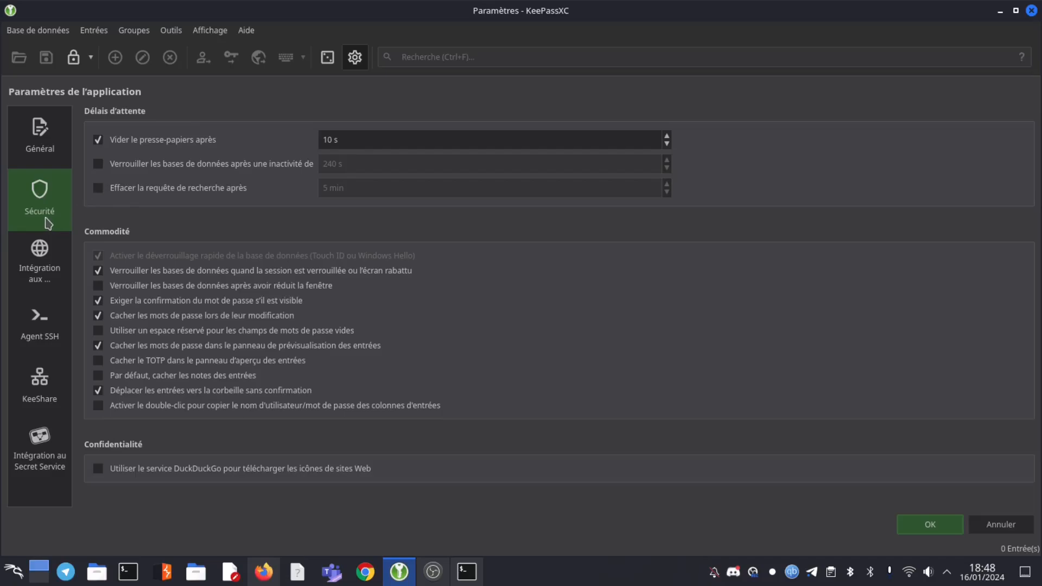
left_click(44, 261)
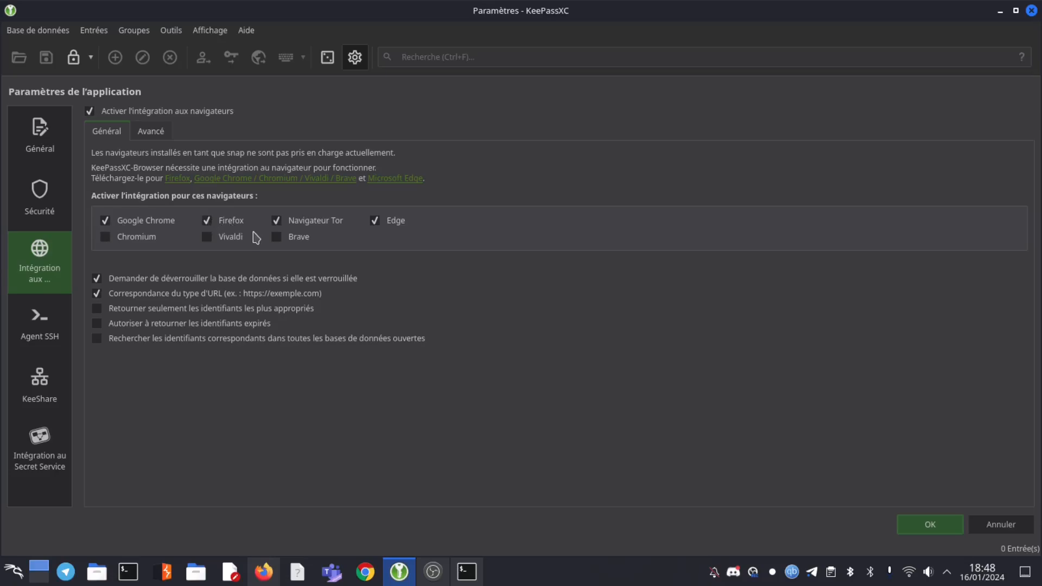
Check the SSH agent and KeeShare import/export settings, then apply and close the settings window
left_click(47, 340)
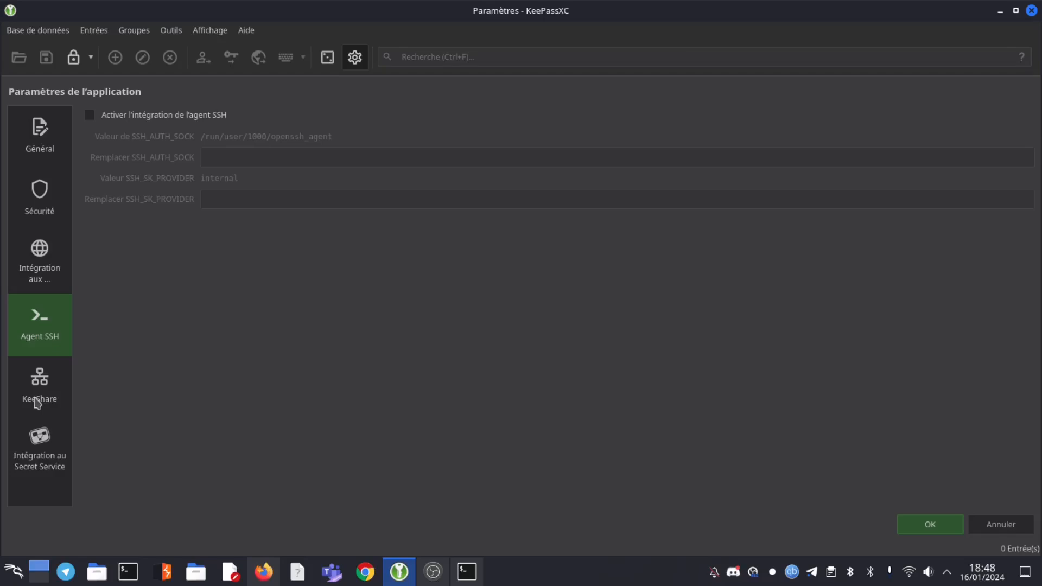
left_click(43, 383)
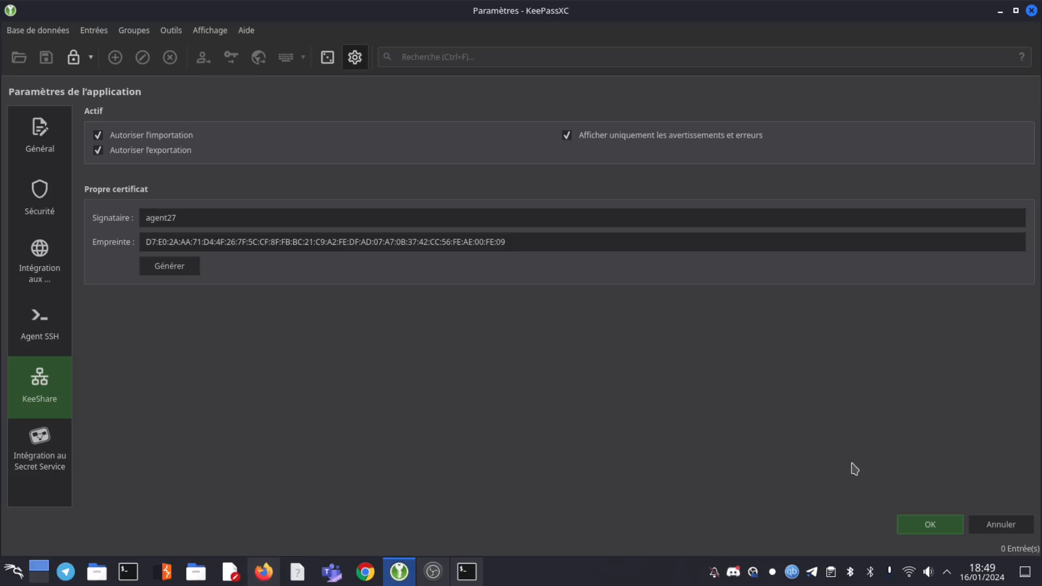
left_click(928, 524)
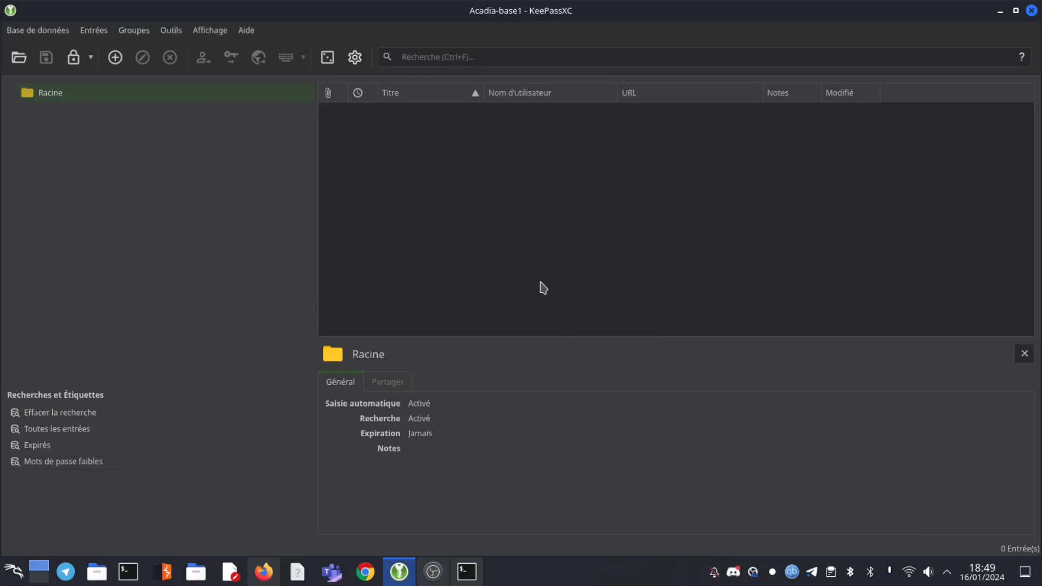
Create a new group named 'Equipe IT' under Racine
right_click(55, 96)
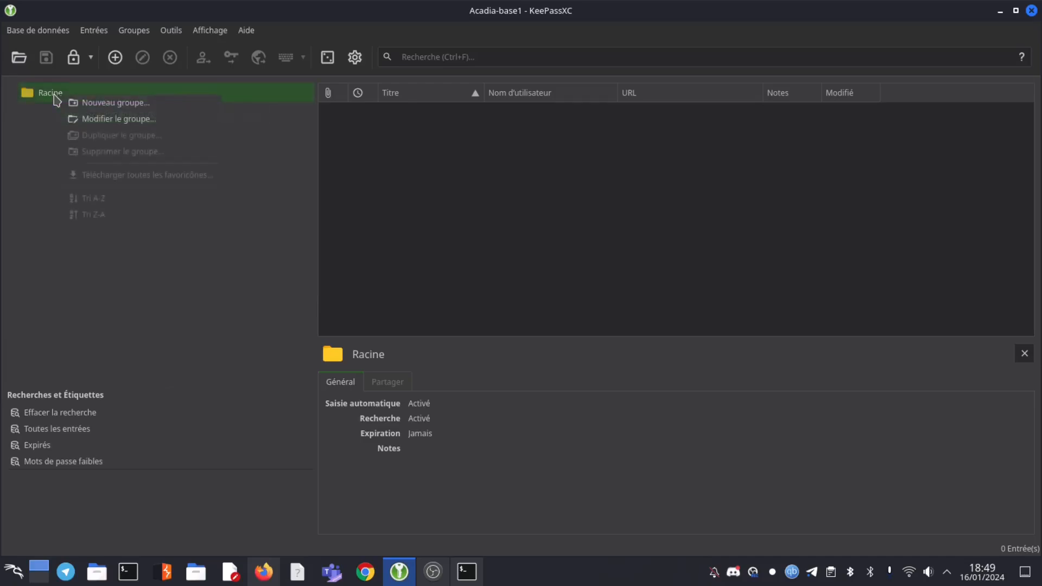
left_click(137, 110)
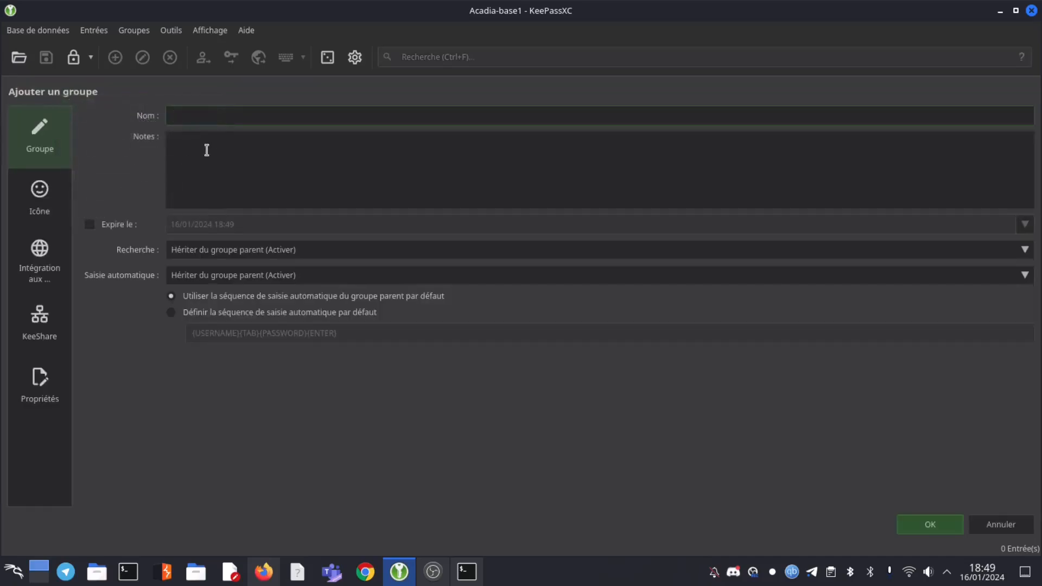
type("Equipe &")
key("BackSpace")
type("1T")
left_click(926, 525)
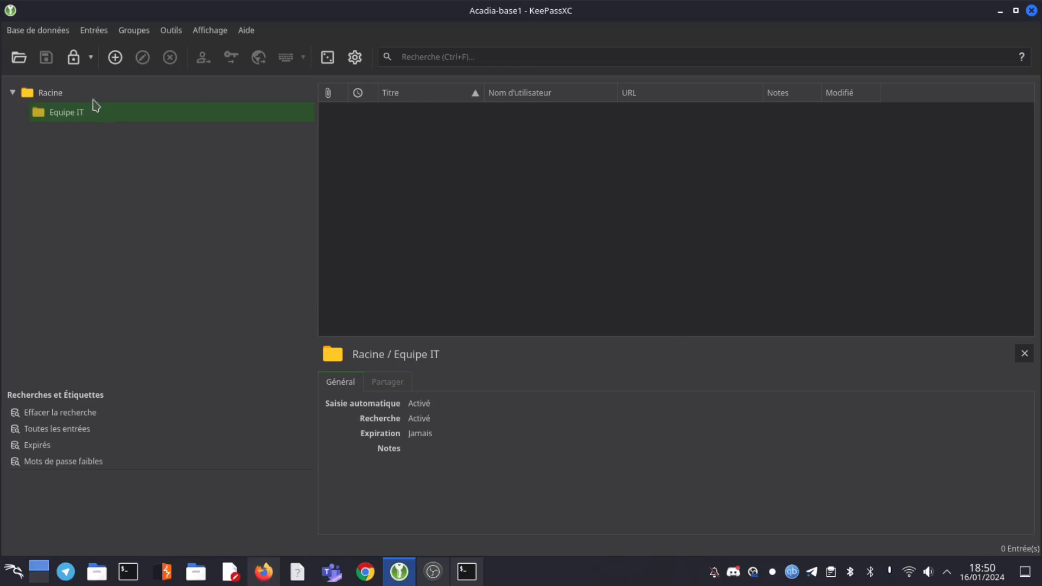
Create a new group named 'MOI' under Racine
right_click(57, 96)
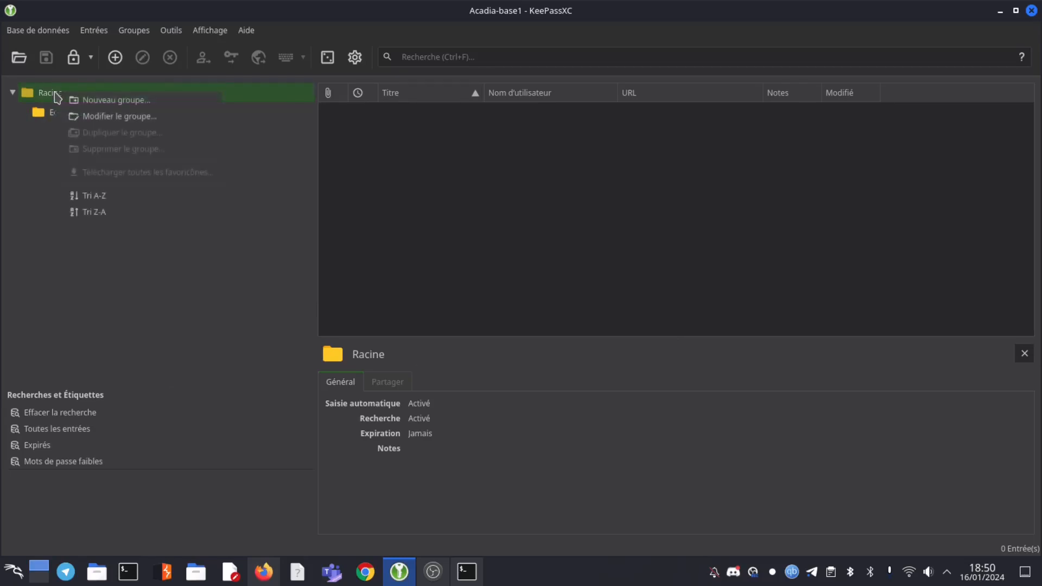
left_click(129, 101)
type("MOI")
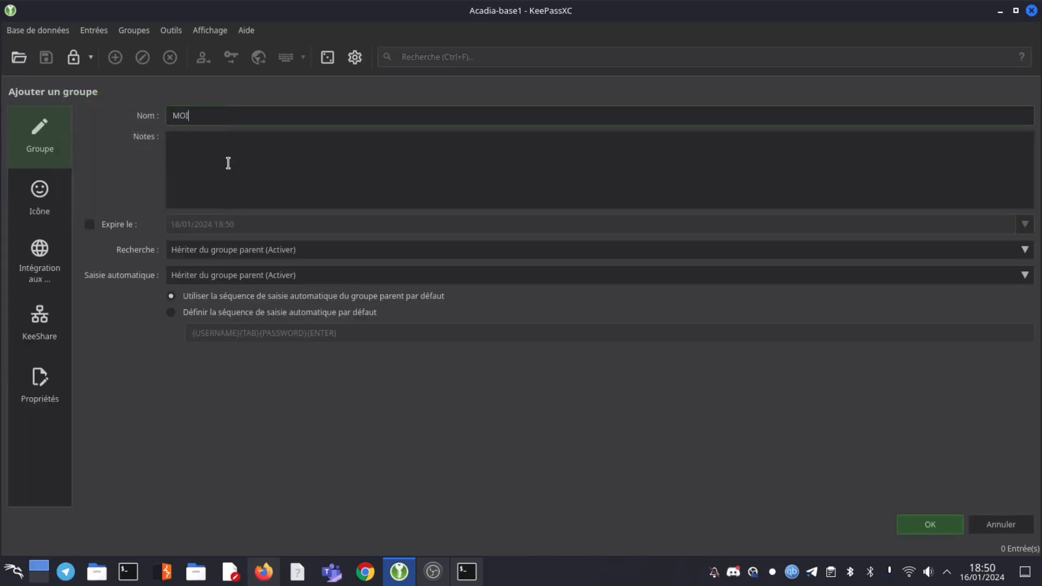
left_click(917, 519)
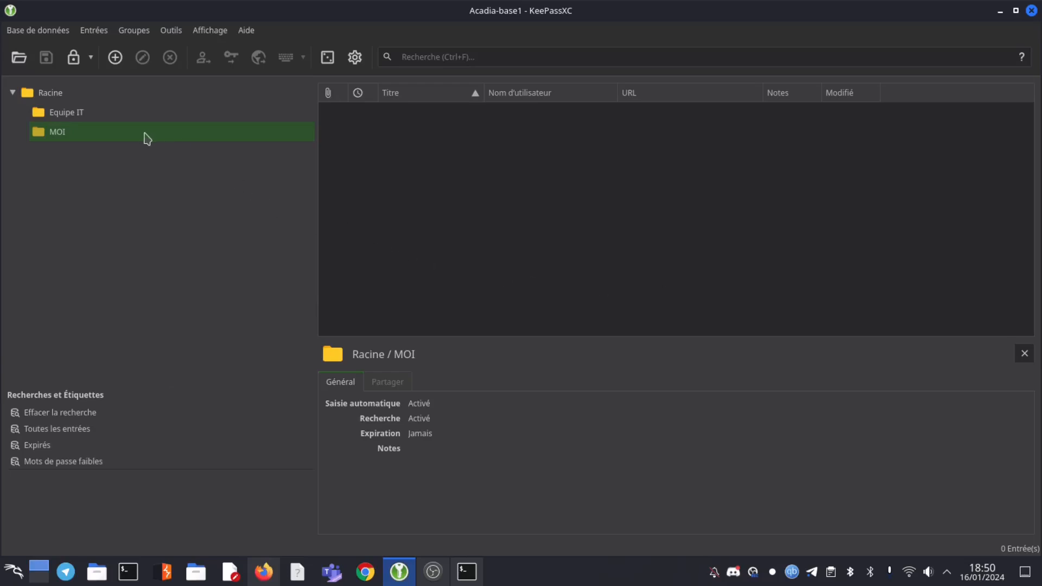
Select the MOI group and start a new entry in it
left_click(71, 116)
left_click(53, 133)
left_click(116, 58)
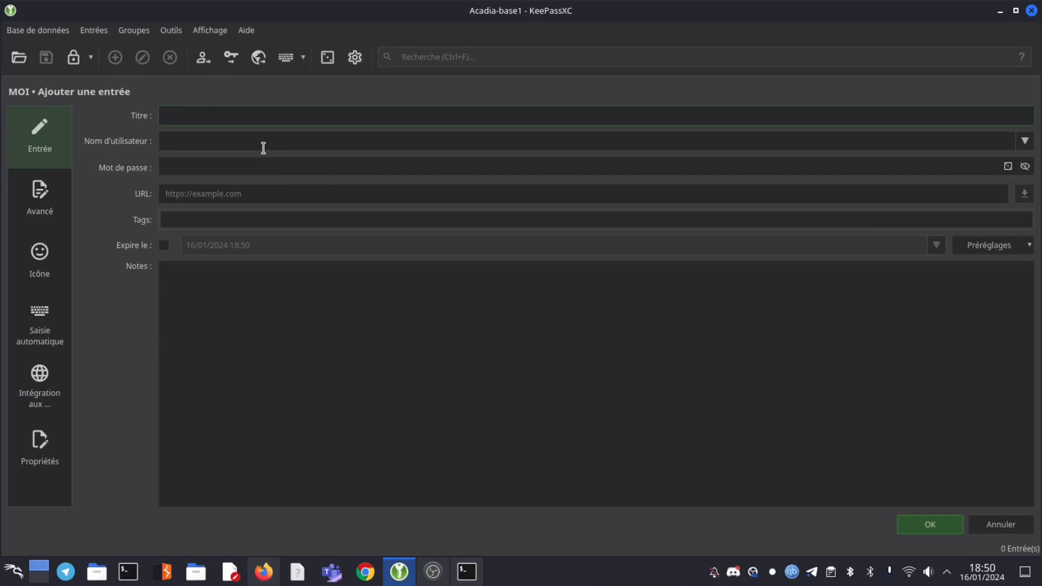
Title the new MOI entry 'site1', enter its username, and move to the password field
type("site1")
left_click(250, 150)
type("Acadiacybersec")
left_click(246, 167)
Generate a 12-character password with logogram symbols and confirm it into the site1 entry
left_click(1008, 168)
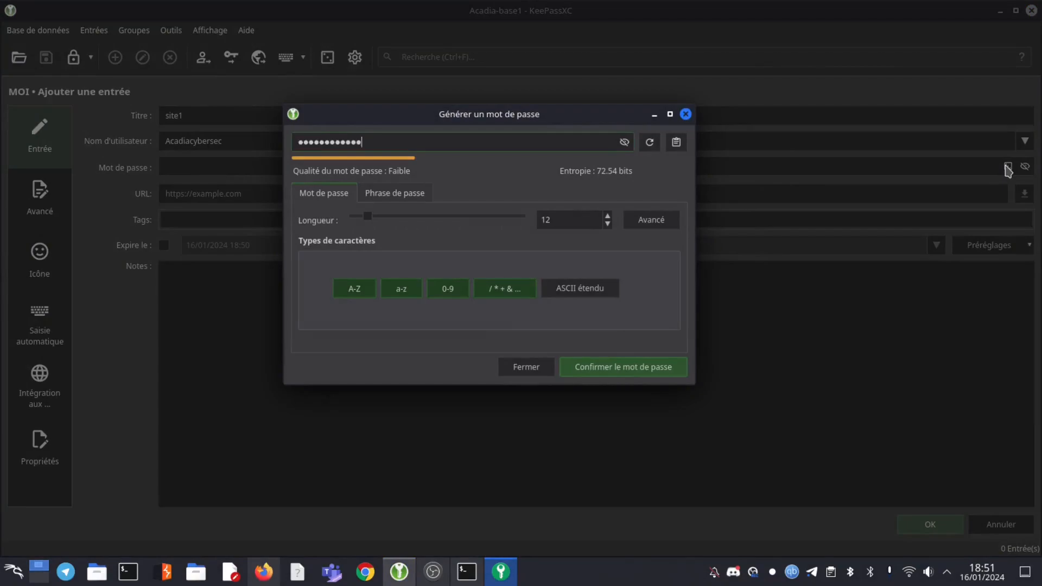
left_click(608, 224)
left_click(608, 216)
left_click(651, 226)
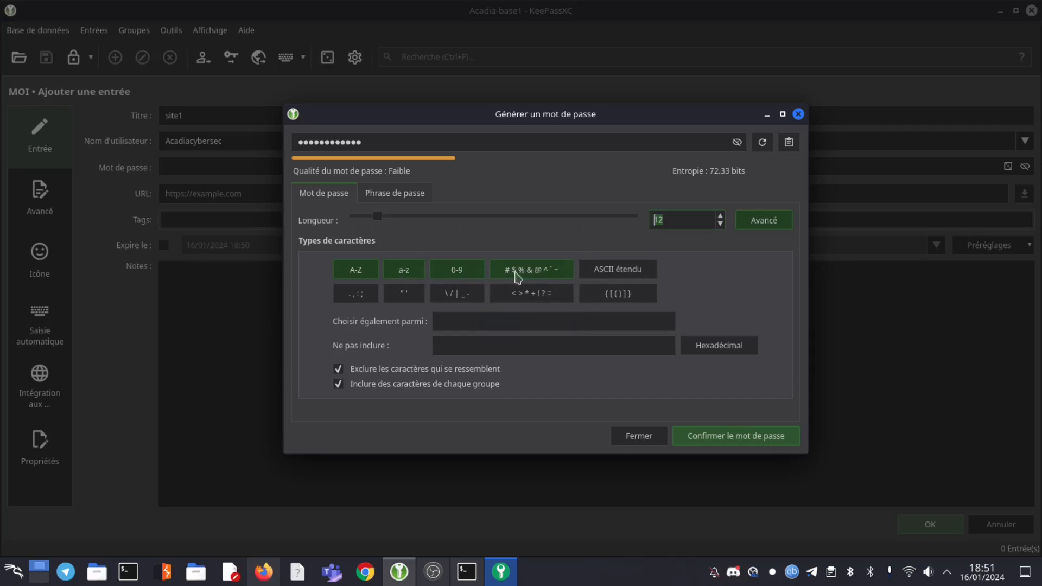
left_click(536, 274)
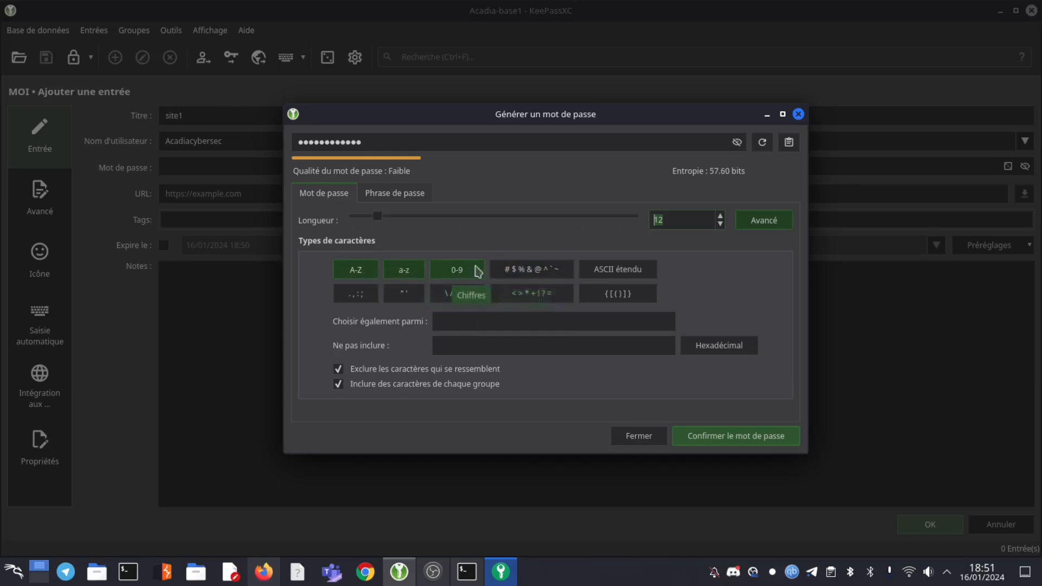
left_click(532, 279)
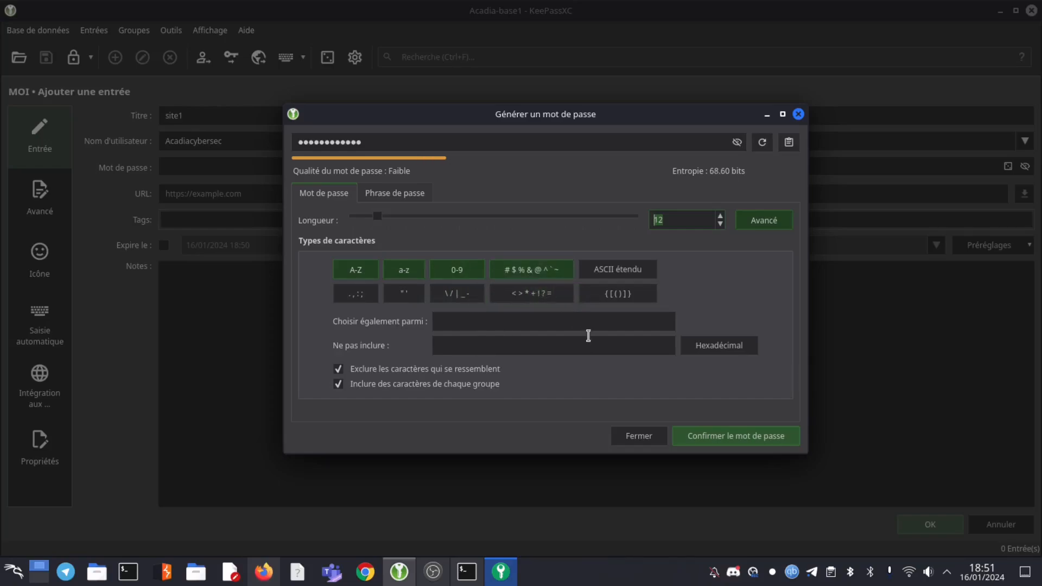
left_click(737, 143)
left_click(764, 146)
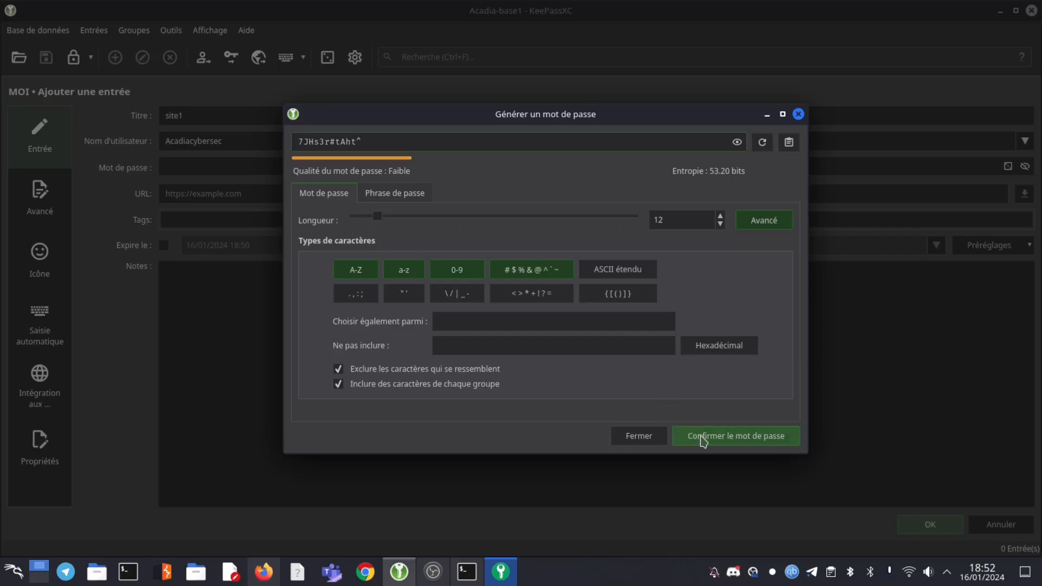
left_click(704, 439)
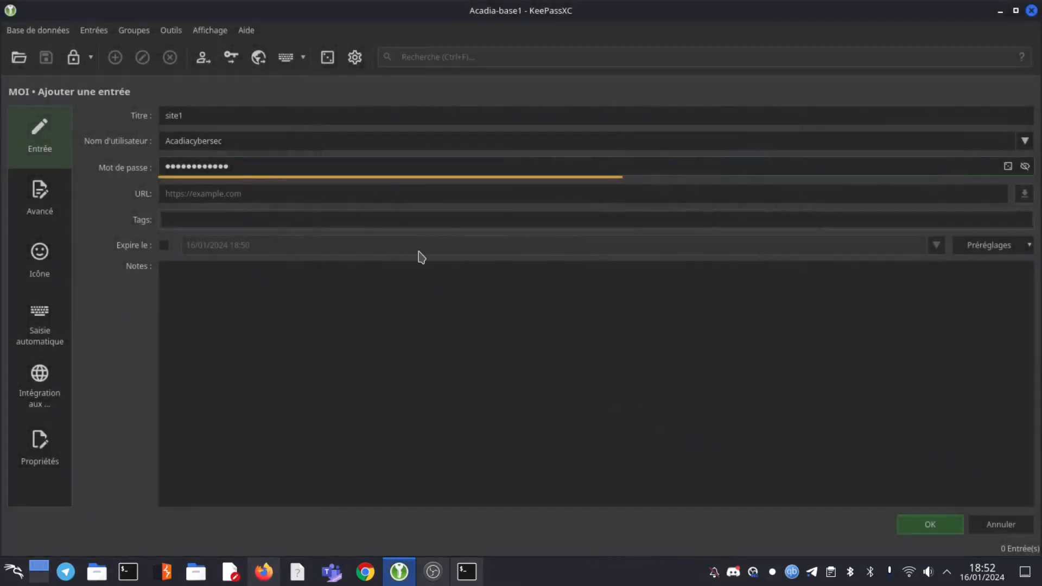
Check the site1 password in plain text and save the entry into the MOI group
left_click(1026, 167)
left_click(348, 194)
left_click(919, 524)
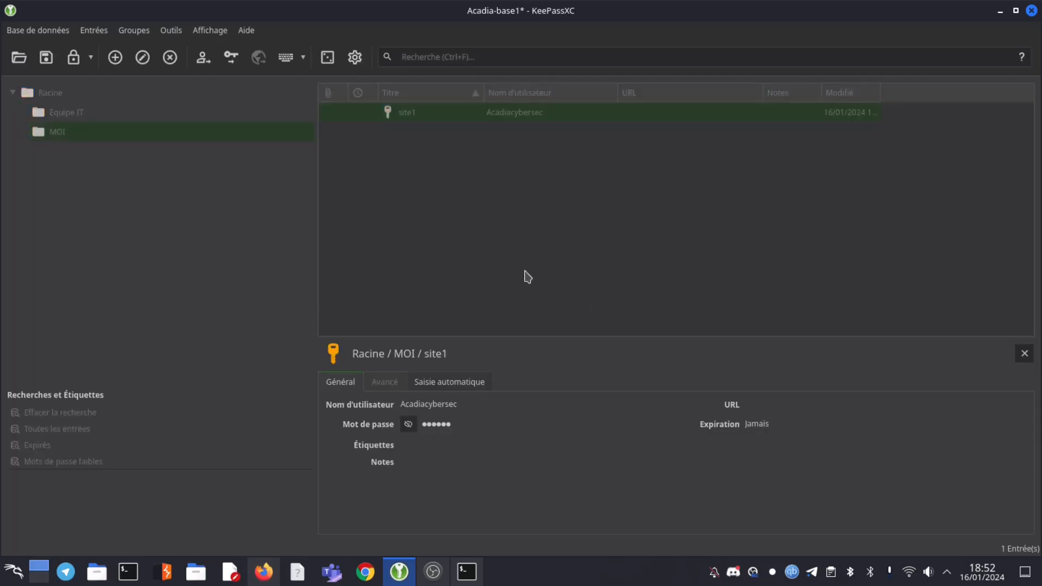
left_click(452, 211)
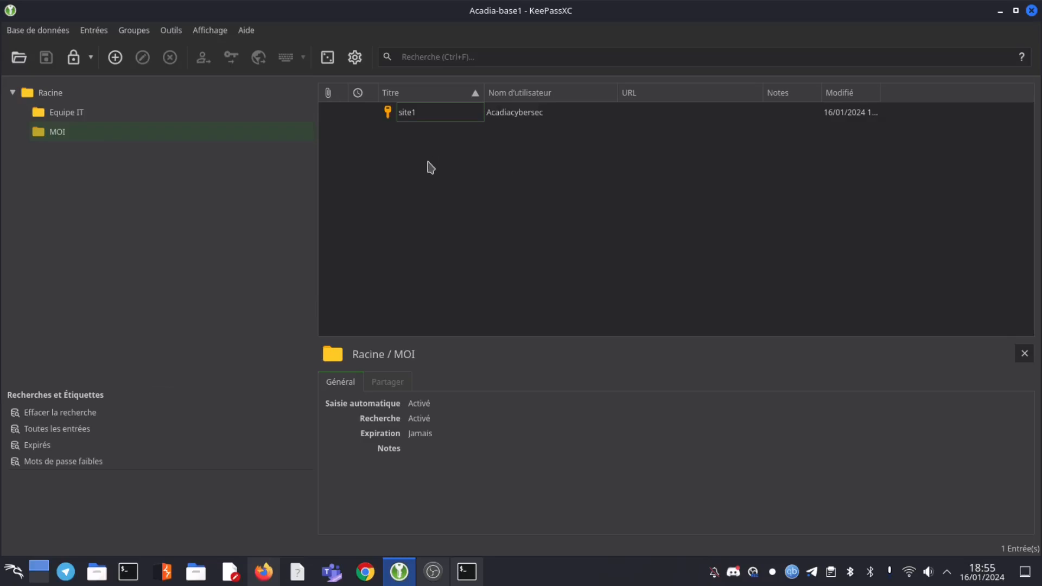
left_click(115, 57)
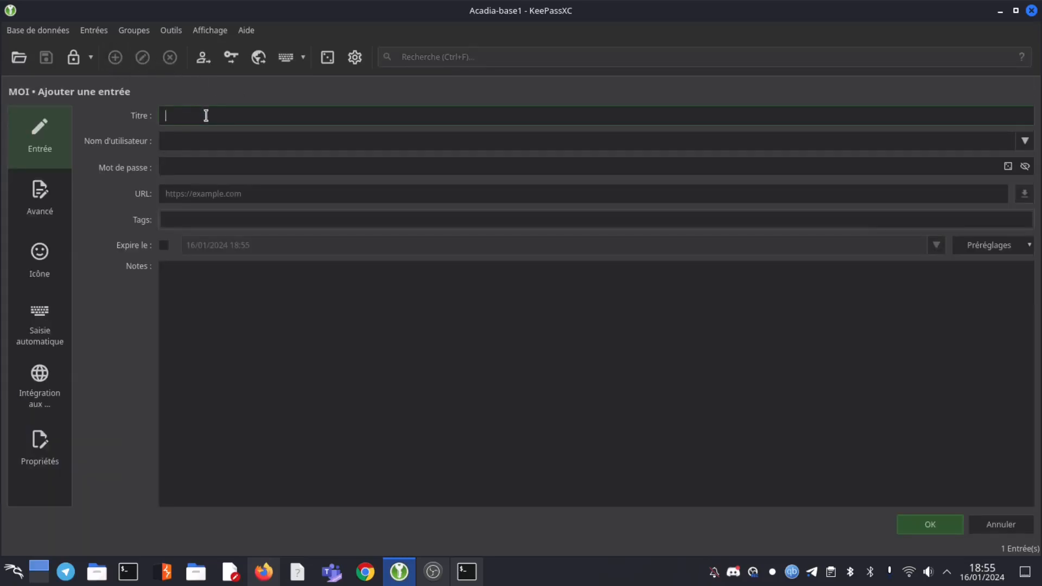
Title the entry 'WP-admin', enter its username, and paste the password
type("WP-admin")
left_click(205, 140)
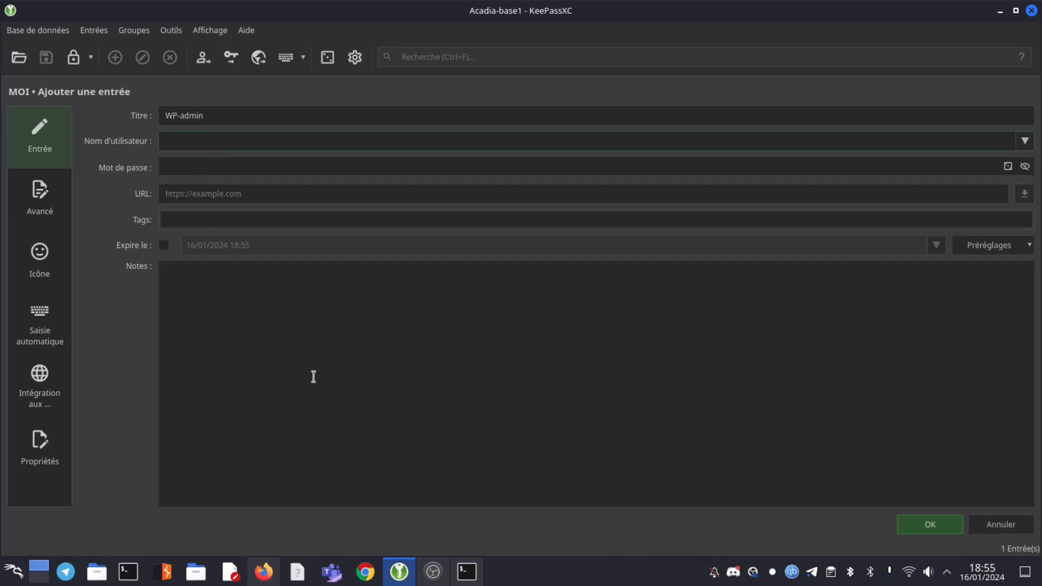
type("agent17")
left_click(217, 169)
key("ctrl+v")
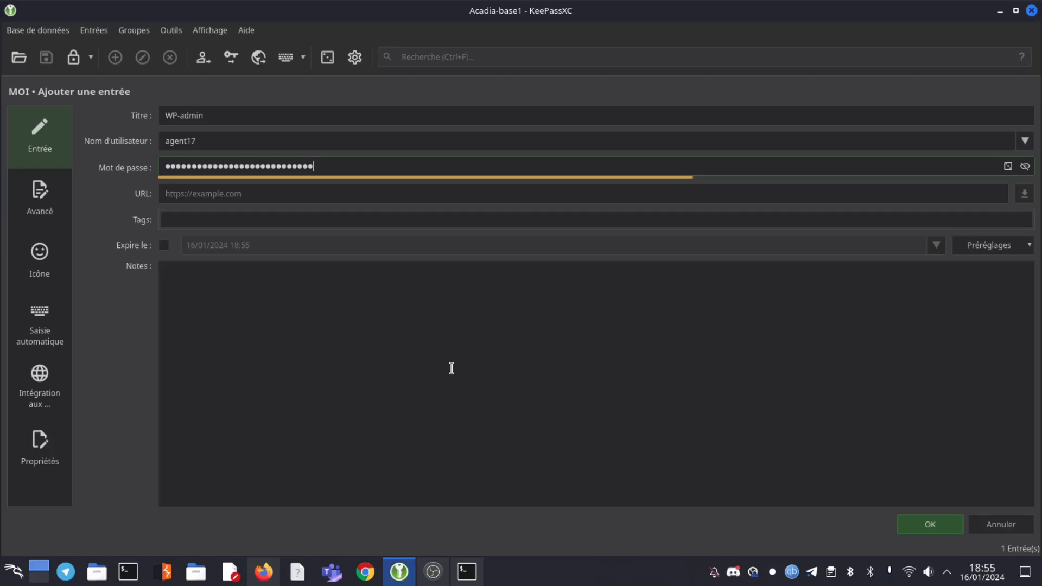
Copy the WordPress login page address in Firefox, then minimise the browser
left_click(276, 578)
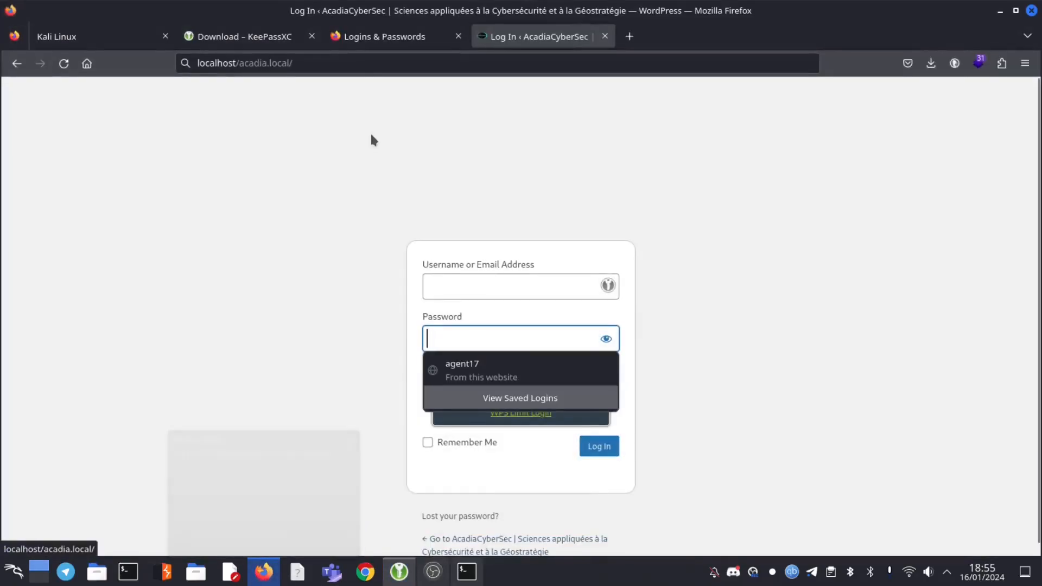
left_click(300, 62)
key("ctrl+c")
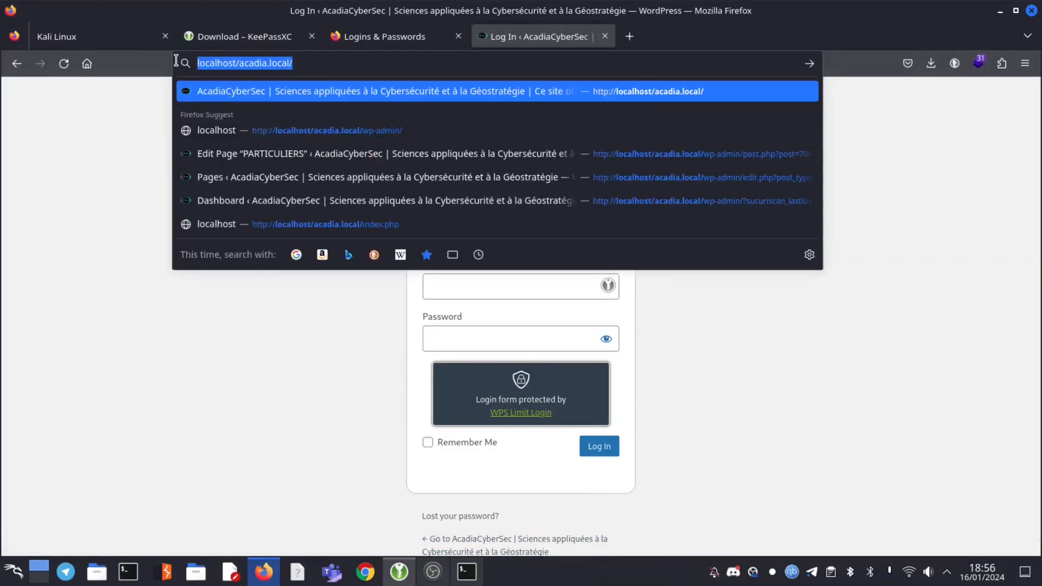
left_click(929, 159)
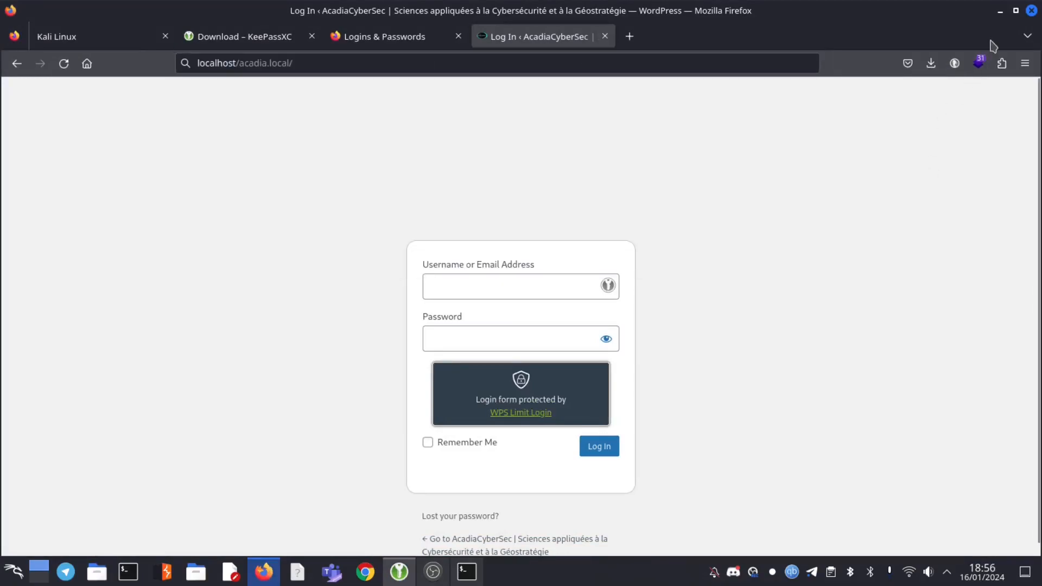
left_click(999, 10)
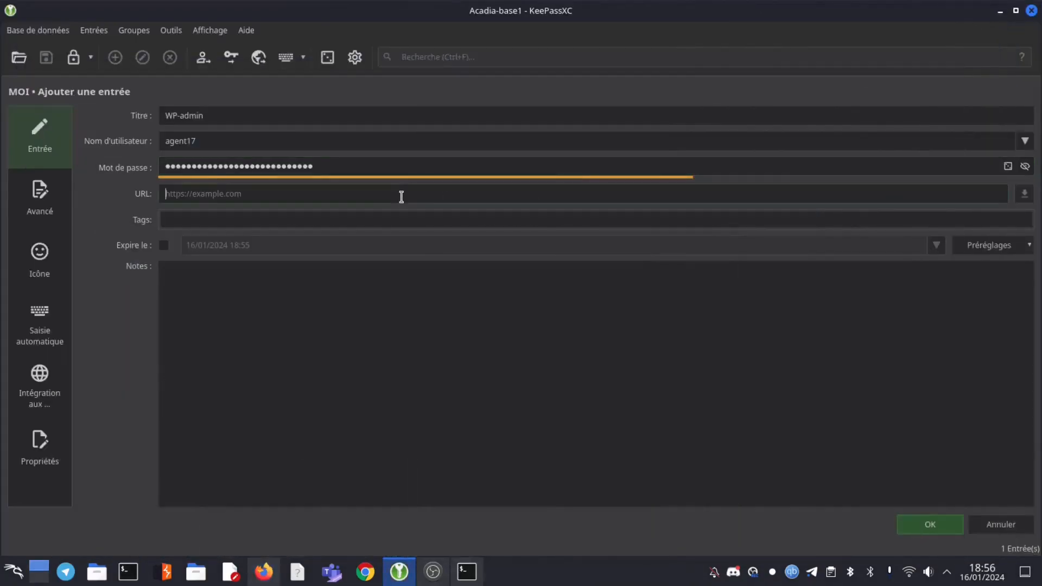
Paste localhost/acadia.local/ as the WP-admin URL and save the entry
key("ctrl+v")
left_click(929, 526)
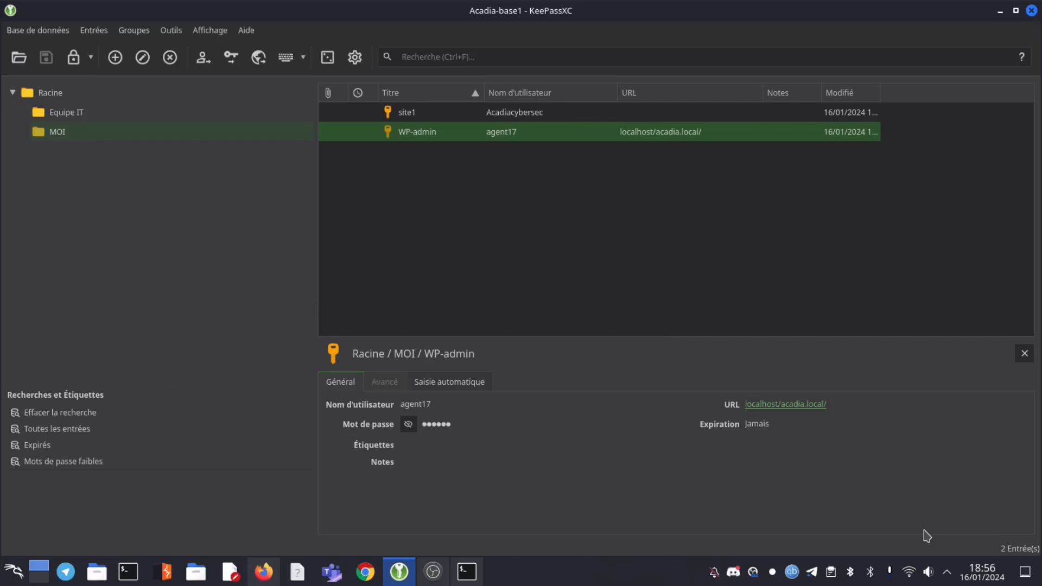
left_click(264, 574)
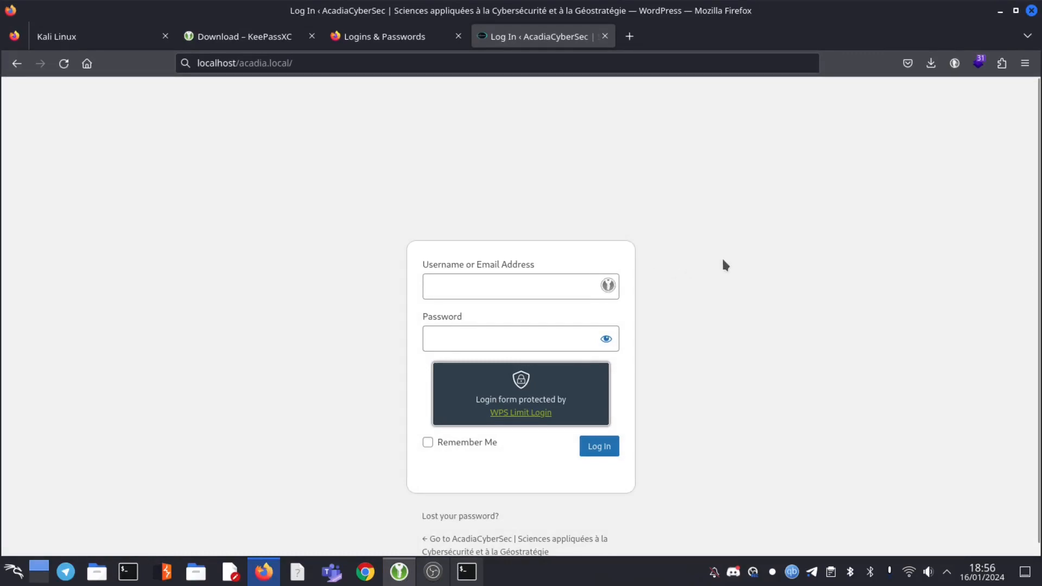
Search Firefox add-ons for 'keepassxc' to get KeePassXC-Browser, then return to the login page
left_click(1024, 62)
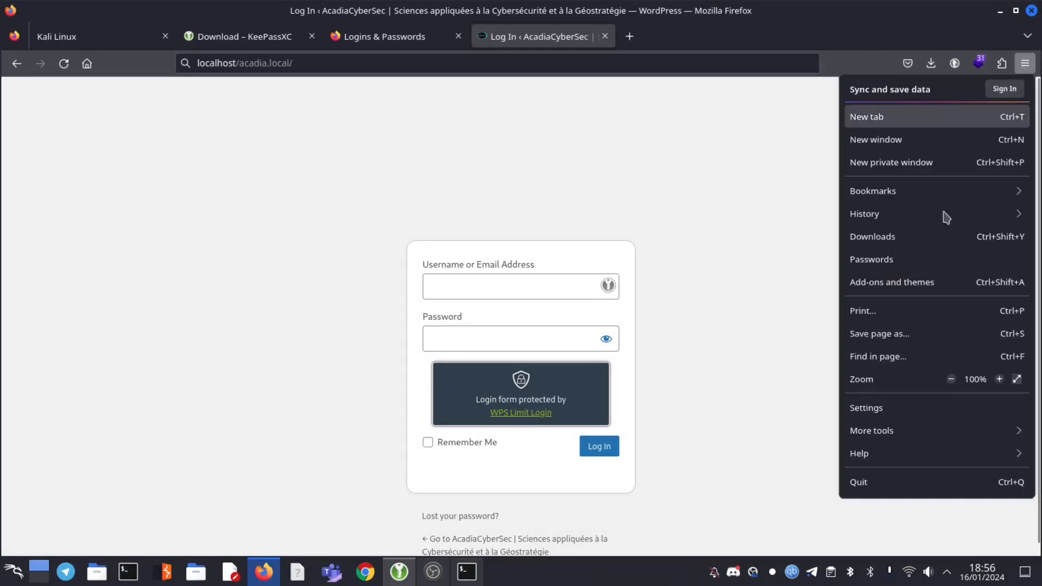
left_click(886, 283)
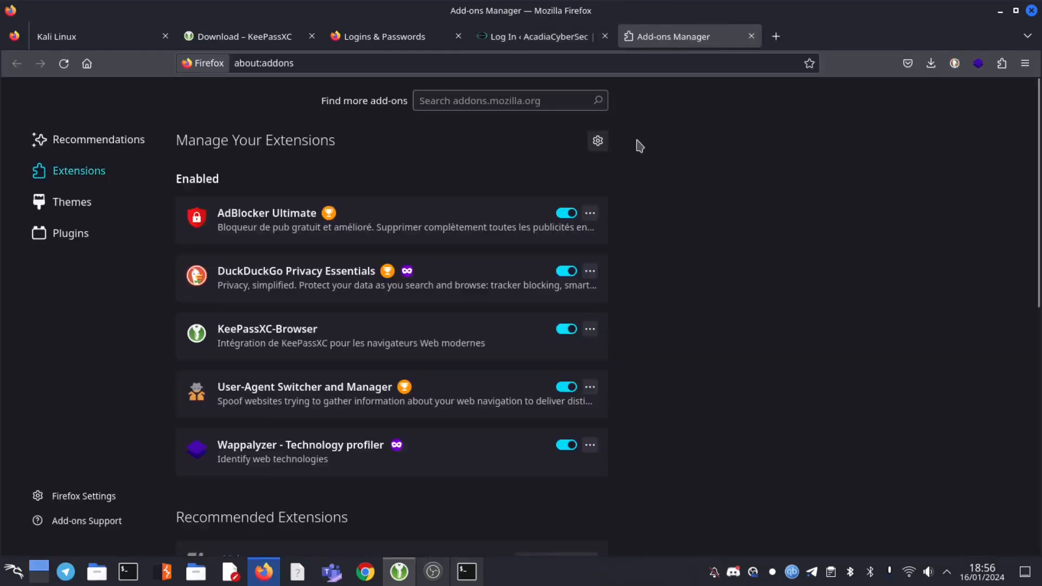
left_click(559, 103)
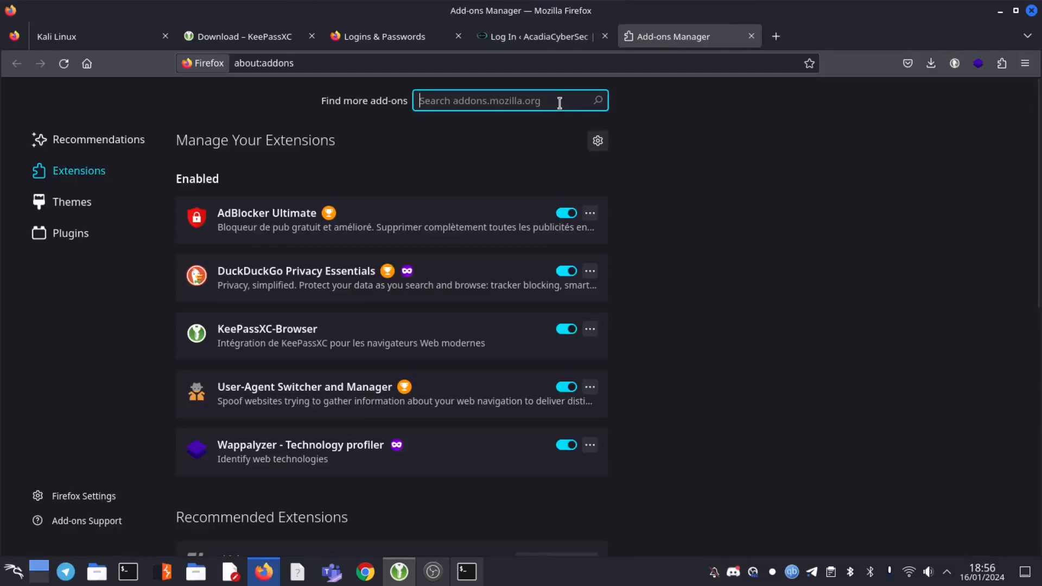
type("keepassxc")
key("Return")
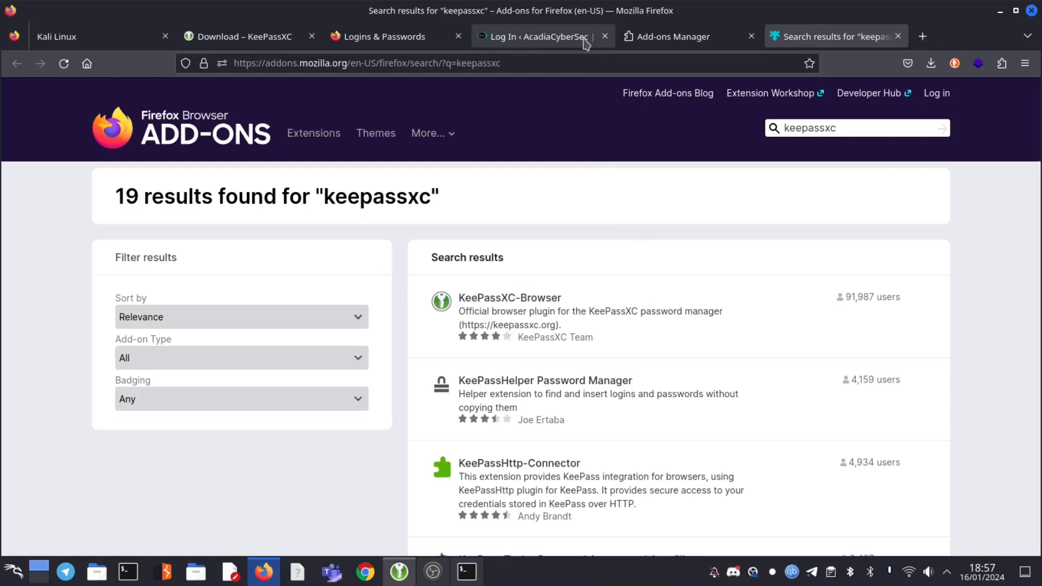
left_click(567, 39)
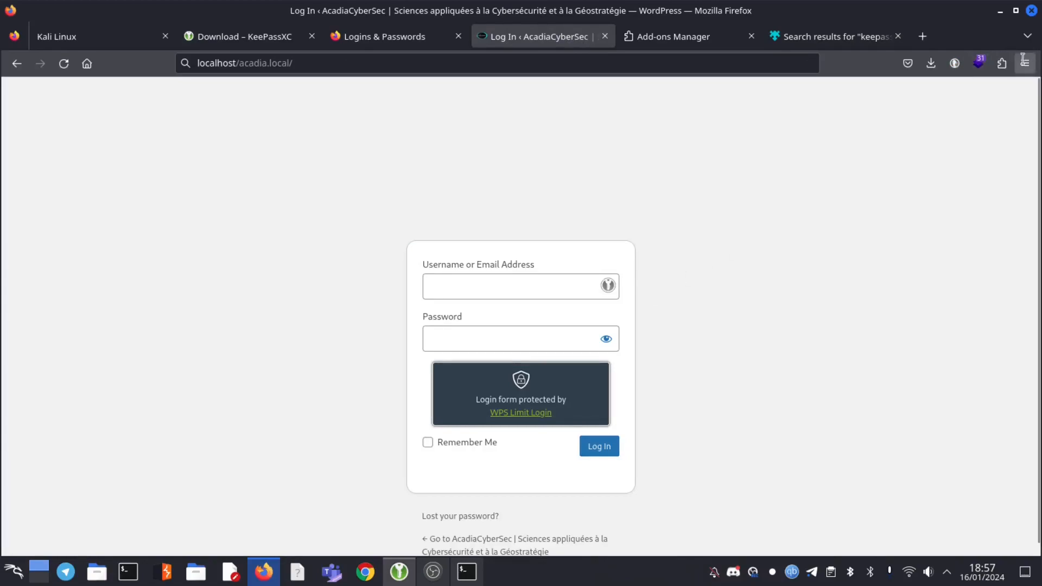
left_click(1001, 63)
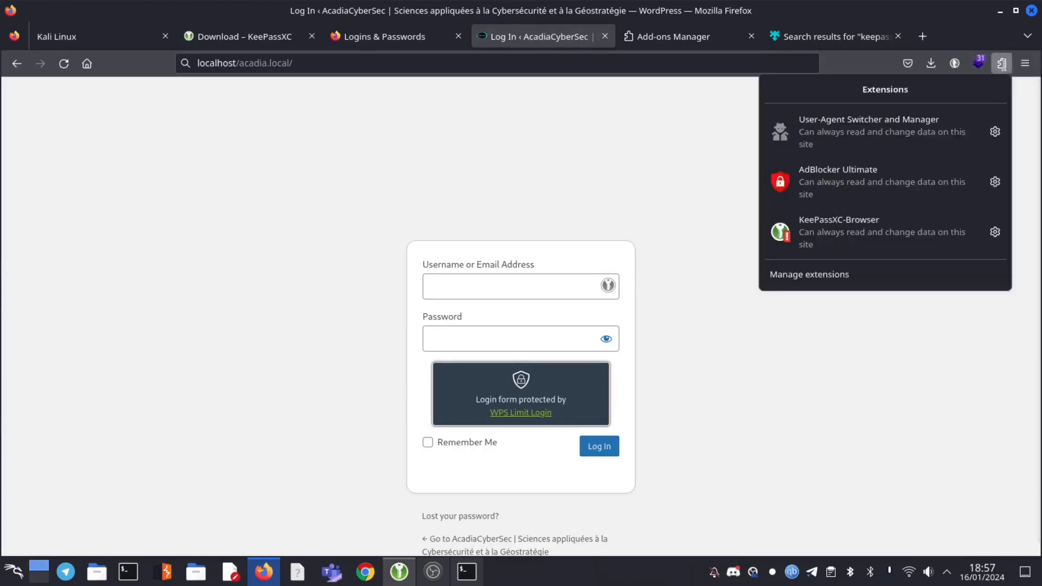
Open KeePassXC-Browser from the extensions list and click Connect to request pairing
left_click(818, 233)
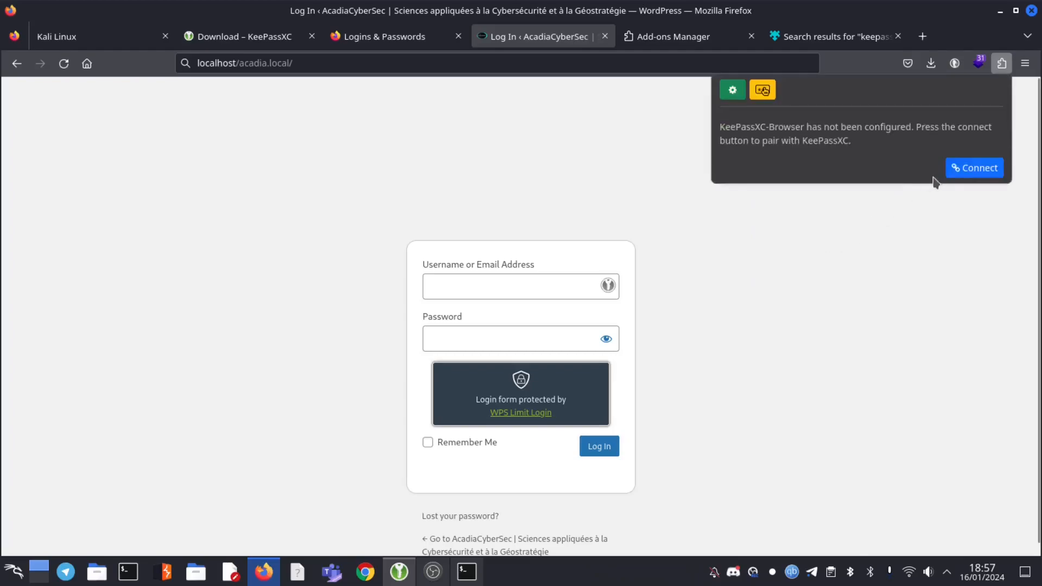
left_click(971, 169)
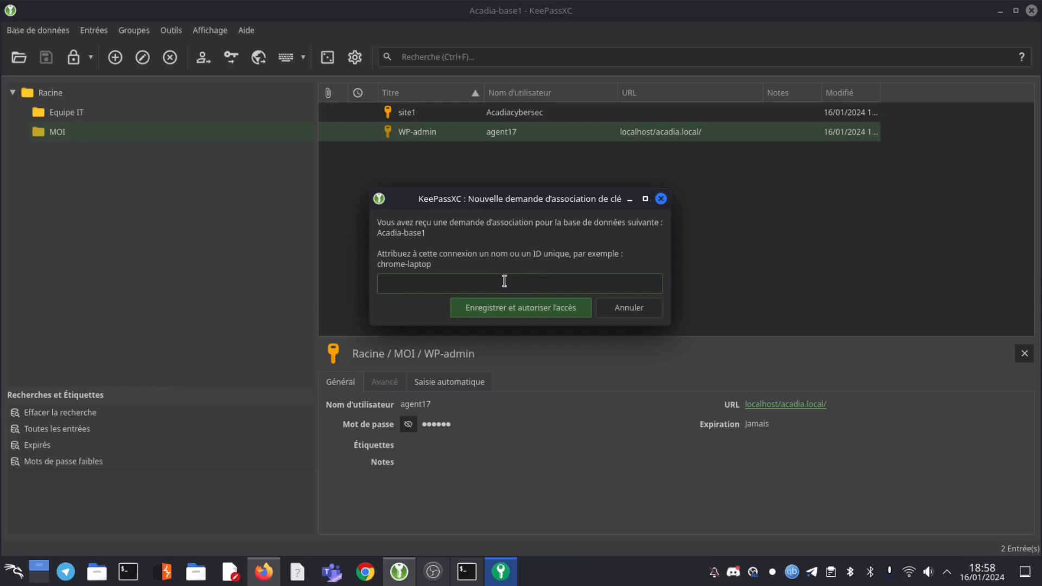
Name the browser connection firefox-laptop and grant it access to Acadia-base1
type("firefox-laptop")
left_click(513, 314)
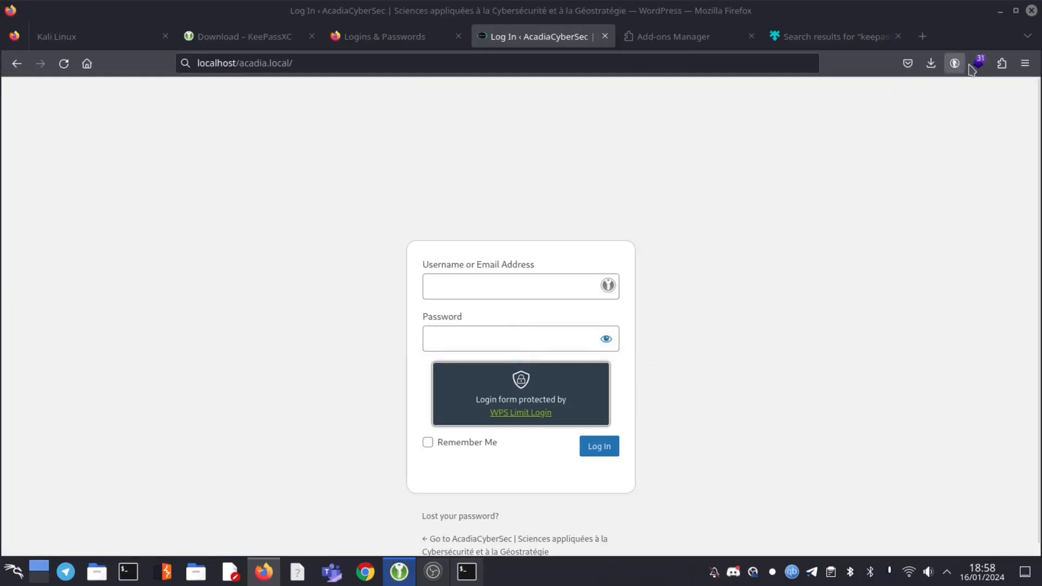
left_click(1004, 70)
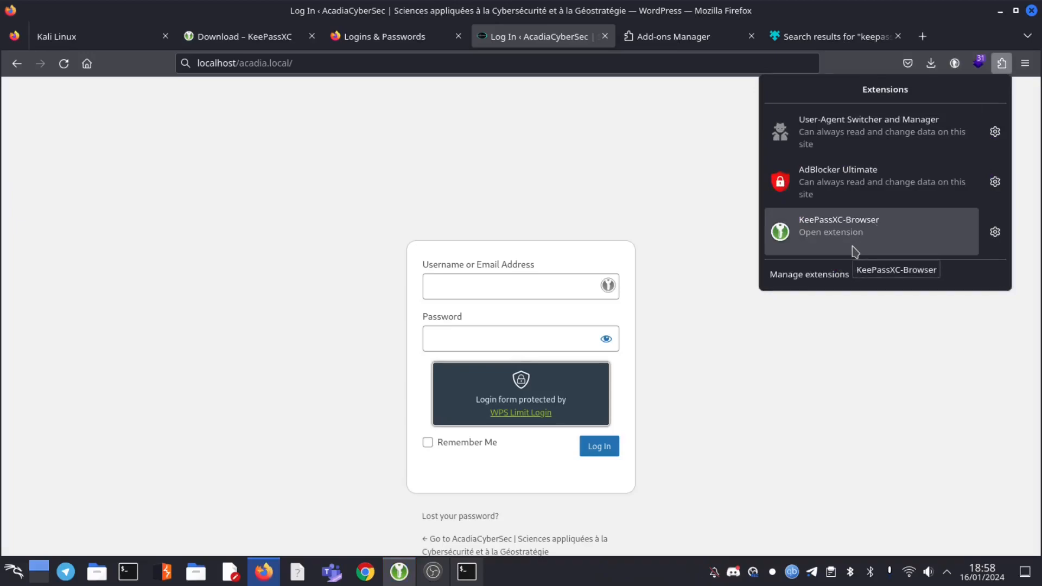
left_click(399, 571)
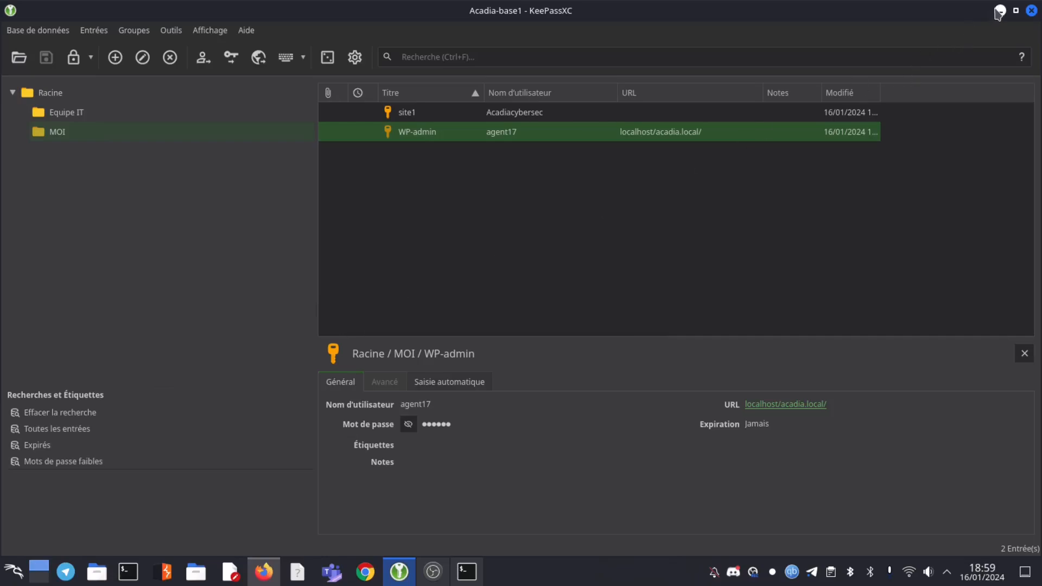
left_click(263, 572)
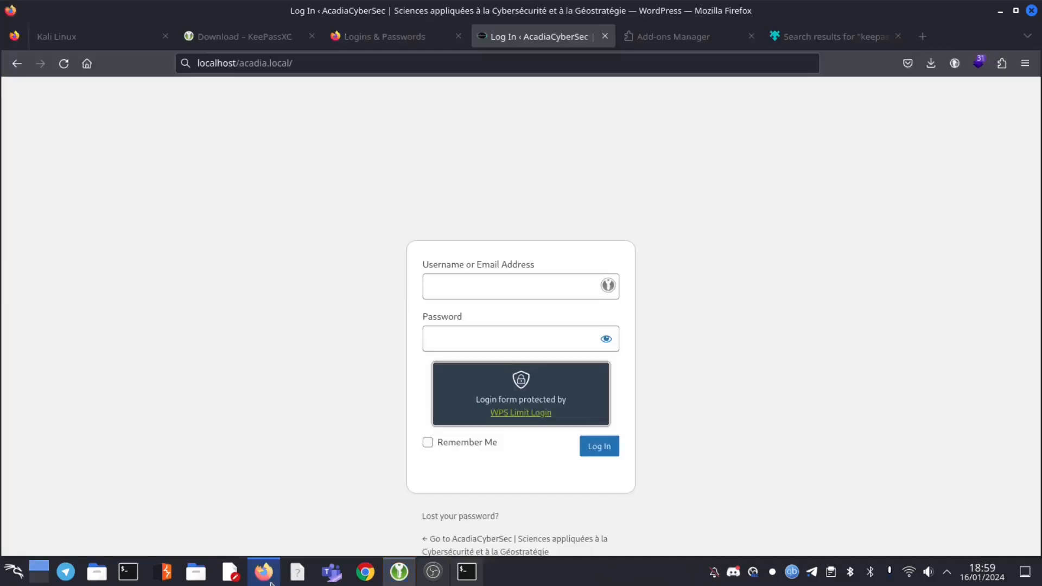
left_click(608, 285)
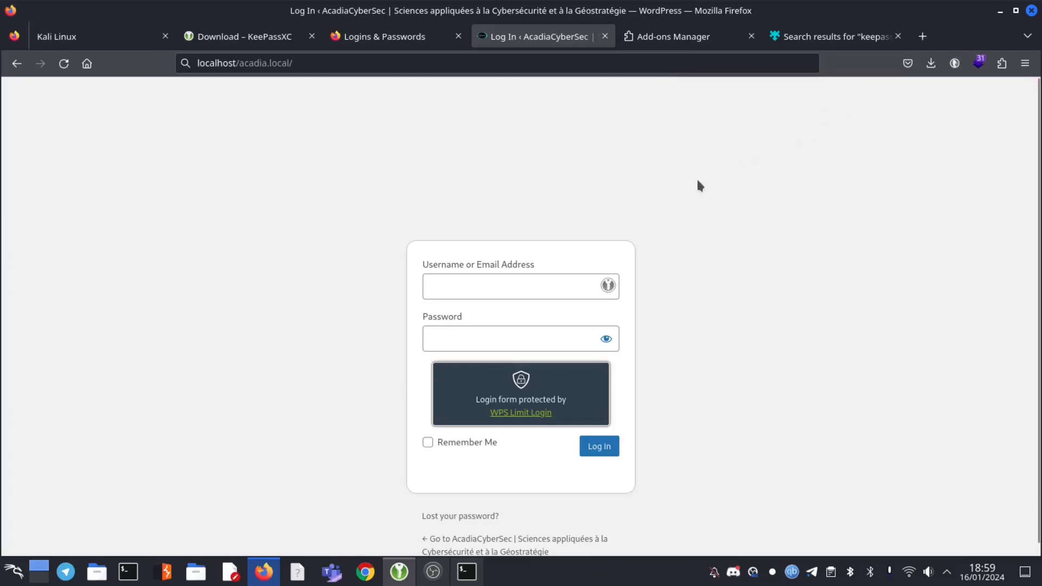
left_click(399, 574)
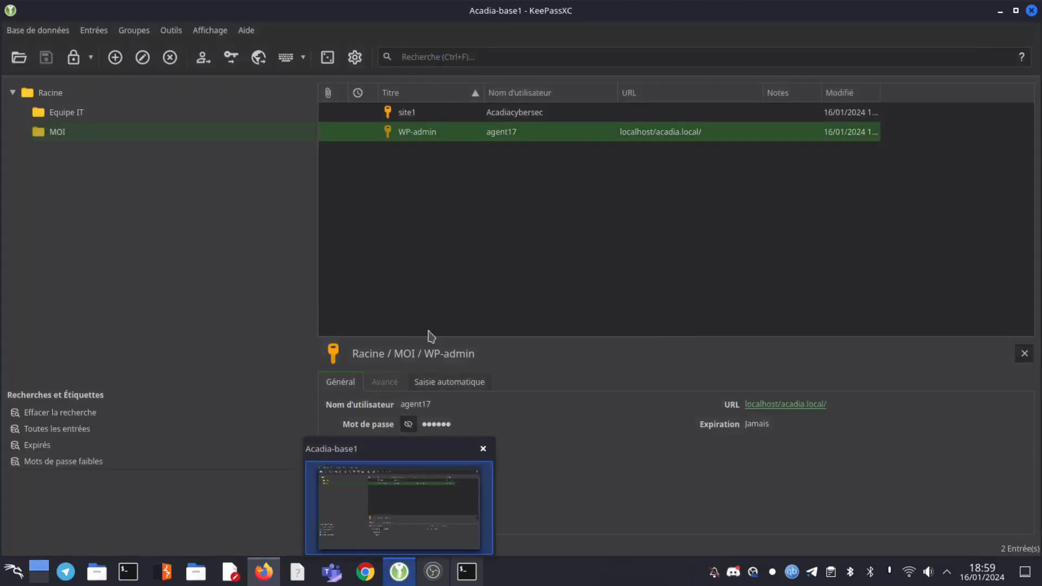
right_click(443, 136)
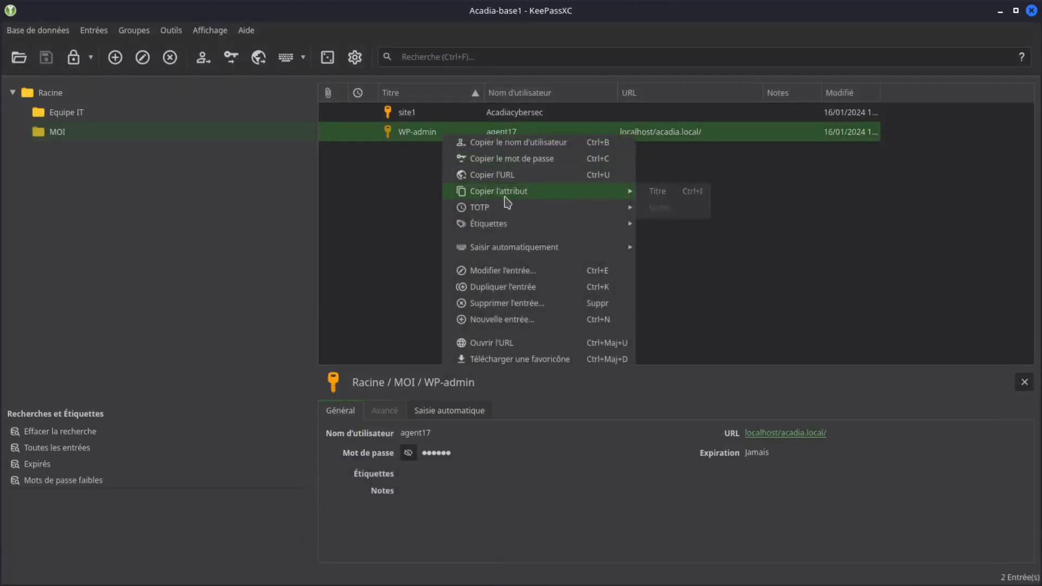
left_click(400, 145)
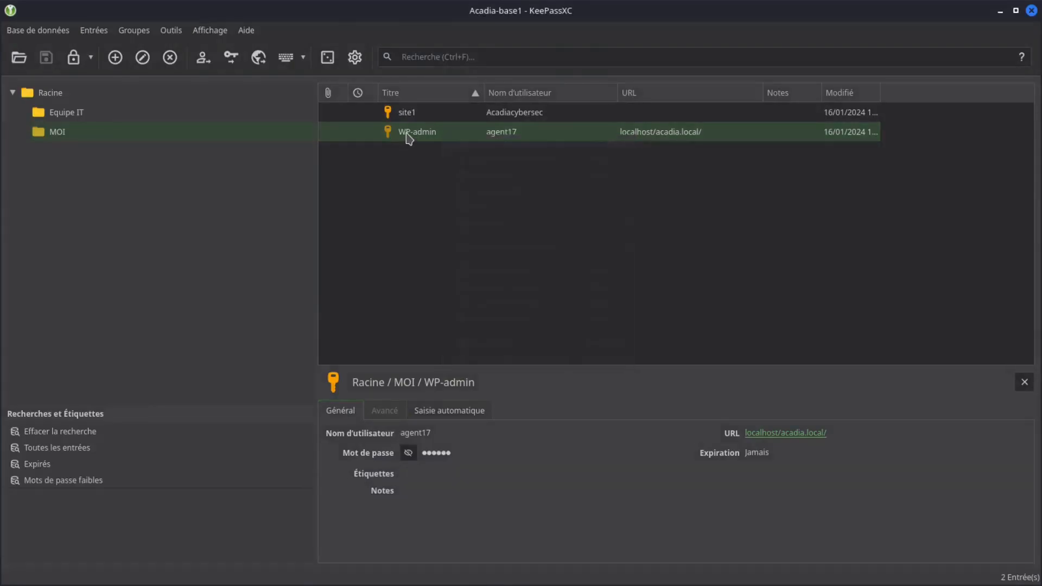
left_click(142, 57)
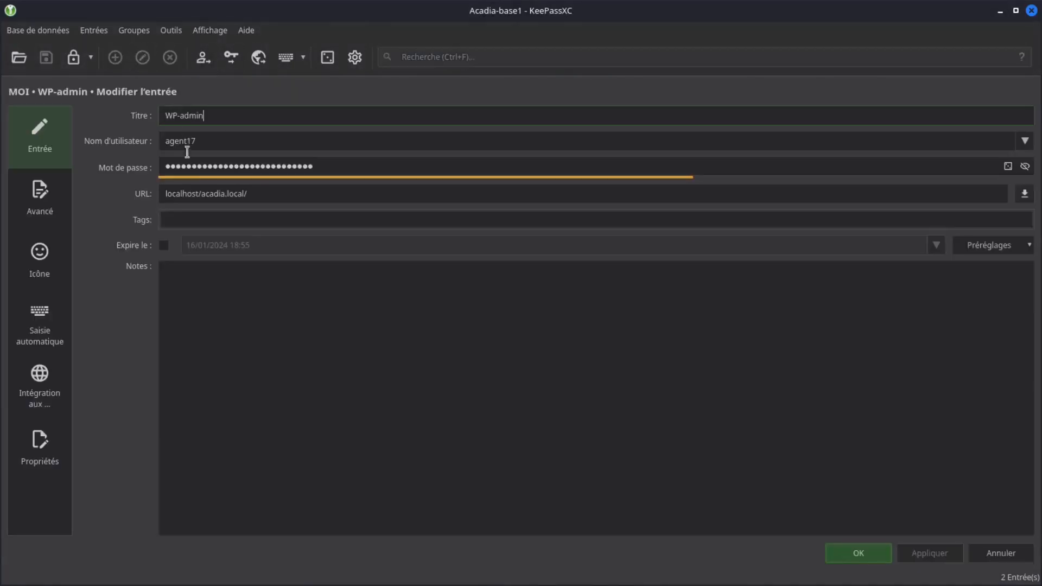
left_click(166, 191)
type("h")
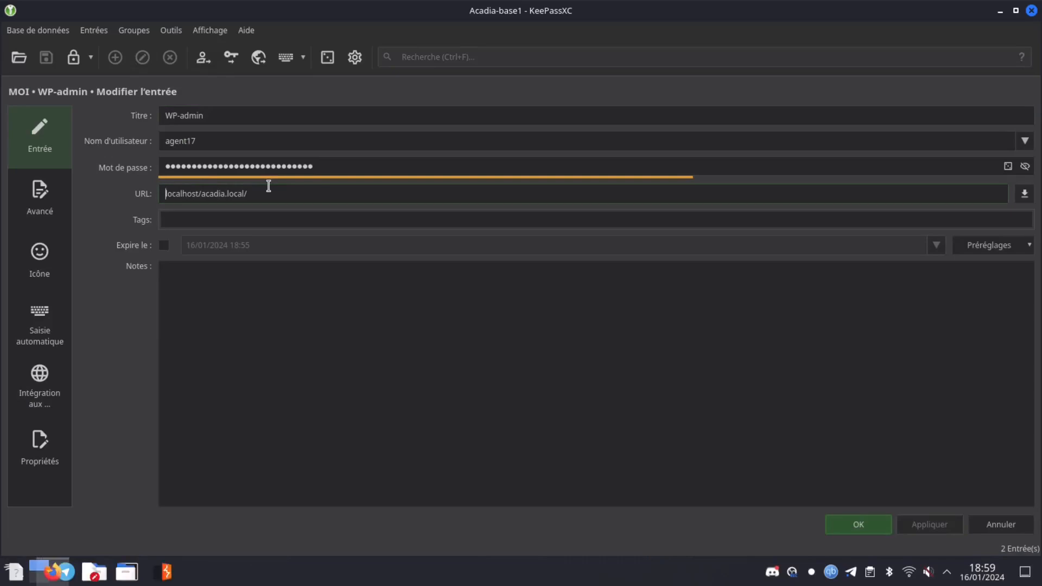
type("tp")
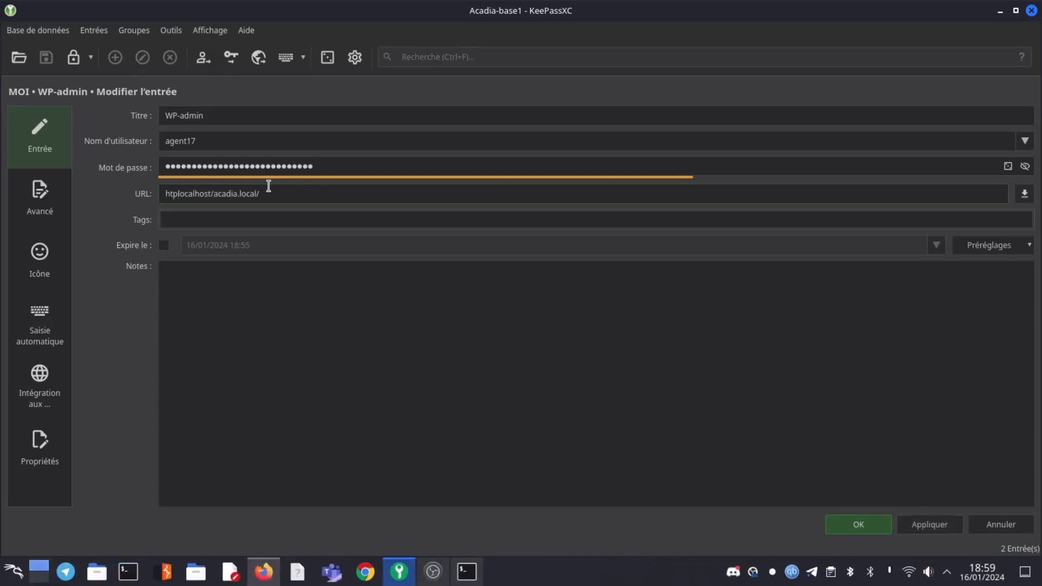
key("BackSpace")
type("t")
type("p://")
type("p")
left_click(858, 524)
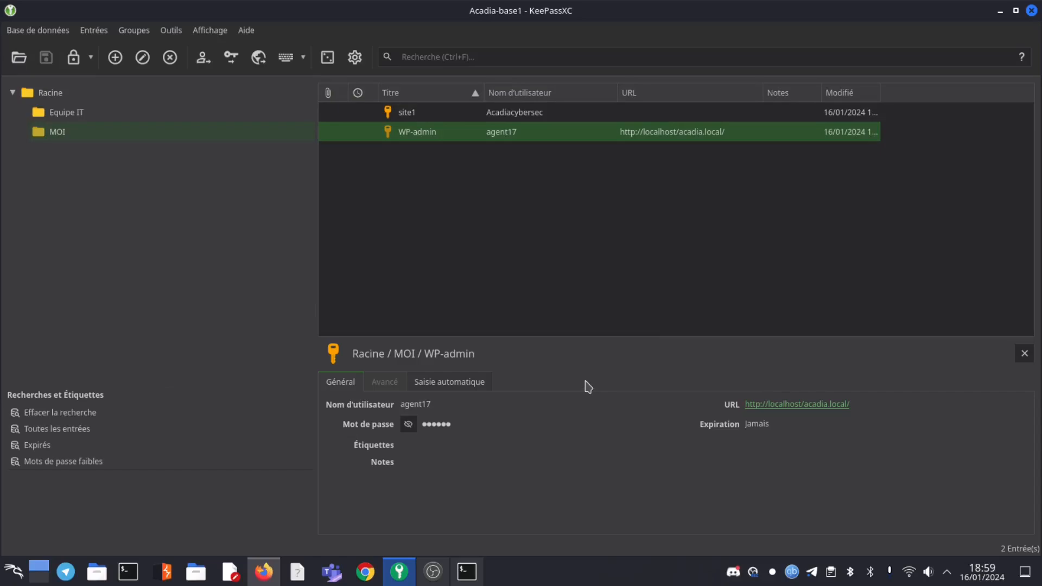
left_click(264, 580)
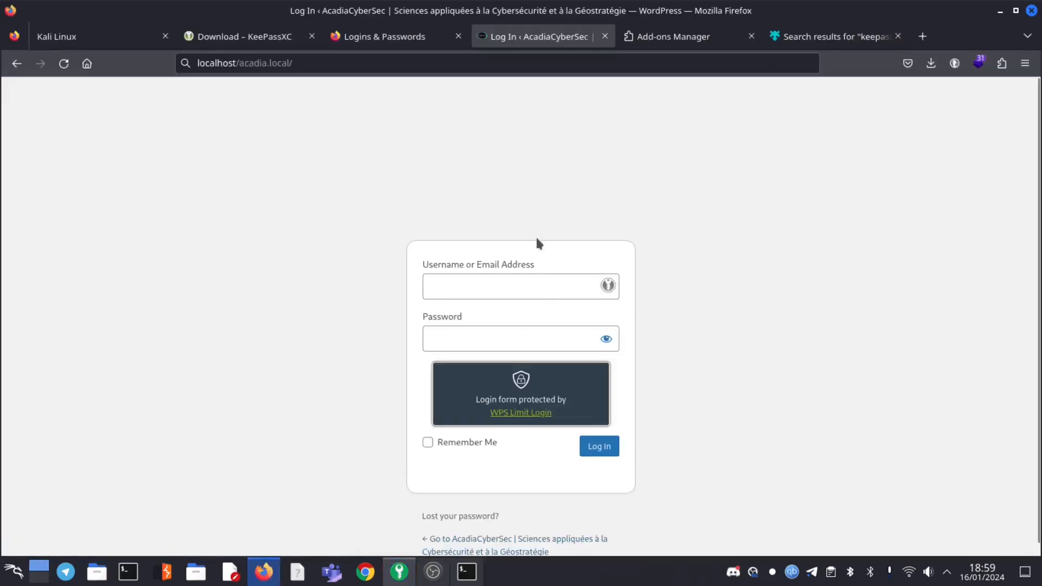
left_click(608, 285)
left_click(400, 571)
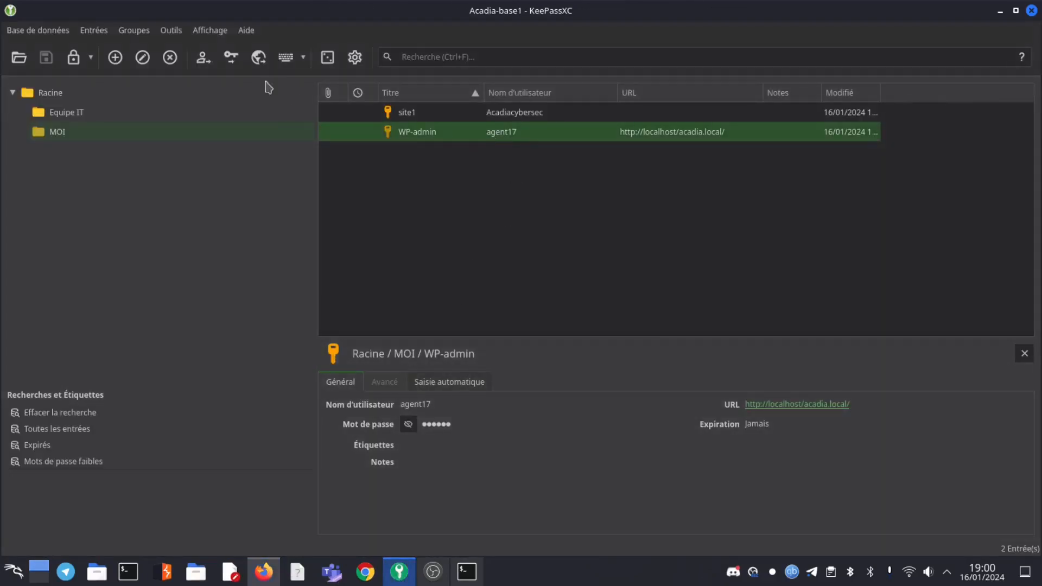
left_click(145, 61)
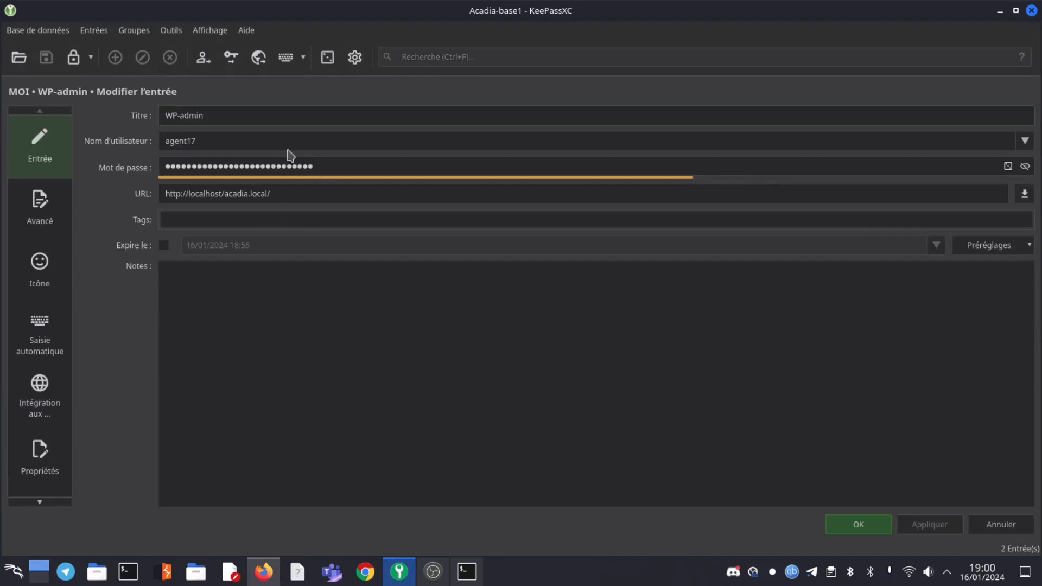
left_click(291, 194)
key("BackSpace")
key("BackSpace")
key("BackSpace")
key("BackSpace")
key("BackSpace")
key("BackSpace")
key("BackSpace")
key("BackSpace")
key("BackSpace")
key("BackSpace")
key("BackSpace")
key("BackSpace")
key("BackSpace")
left_click(872, 534)
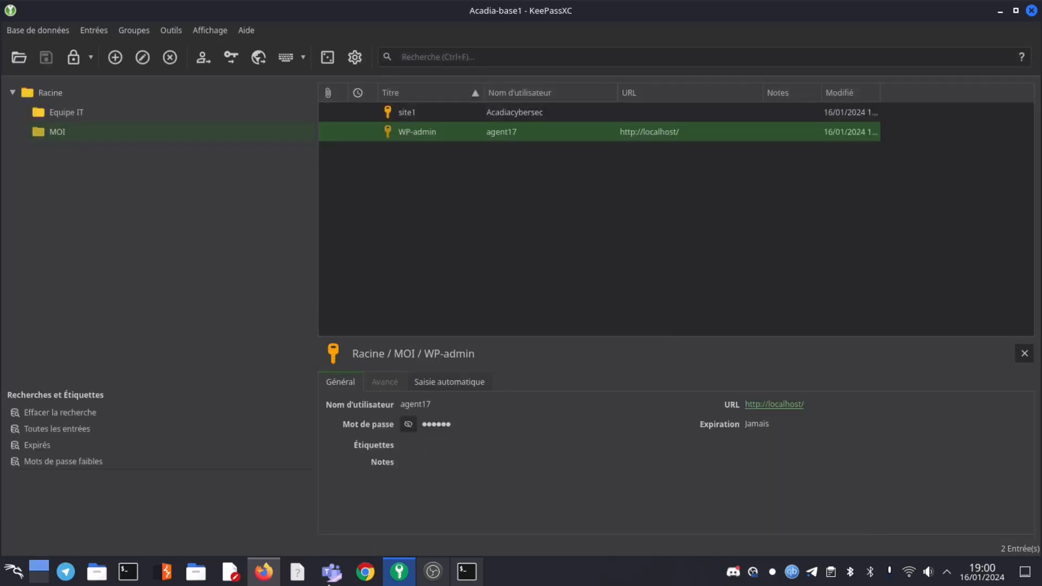
left_click(263, 571)
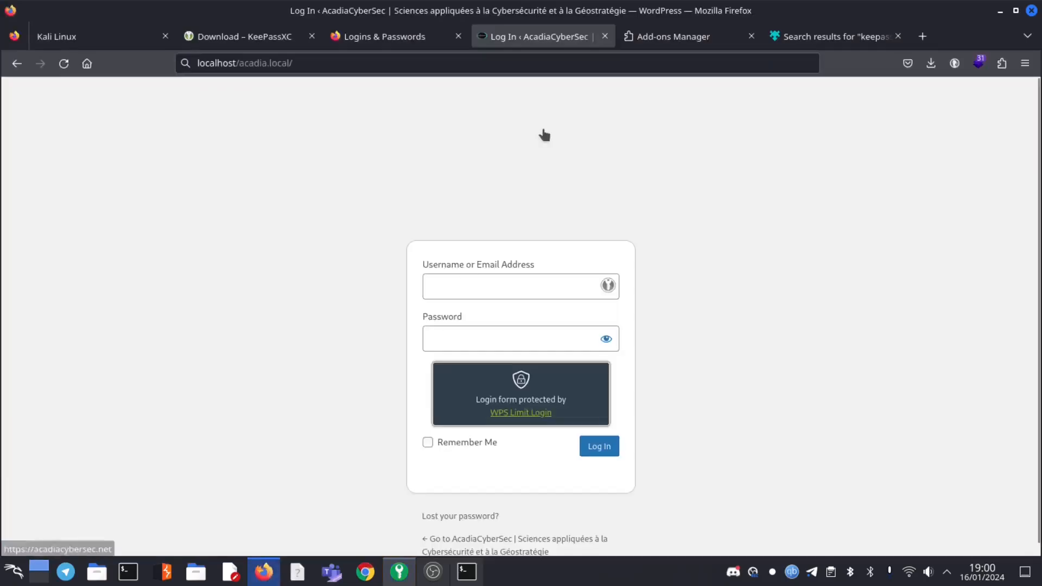
Reload the login page, fill it from KeePassXC, and allow localhost access to WP-admin
left_click(64, 64)
left_click(606, 283)
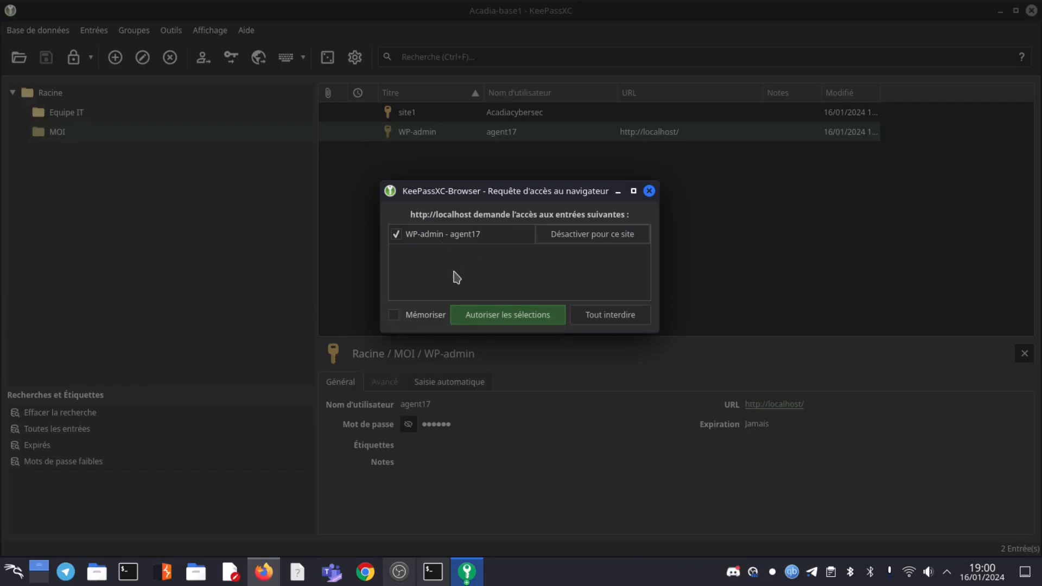
left_click(475, 314)
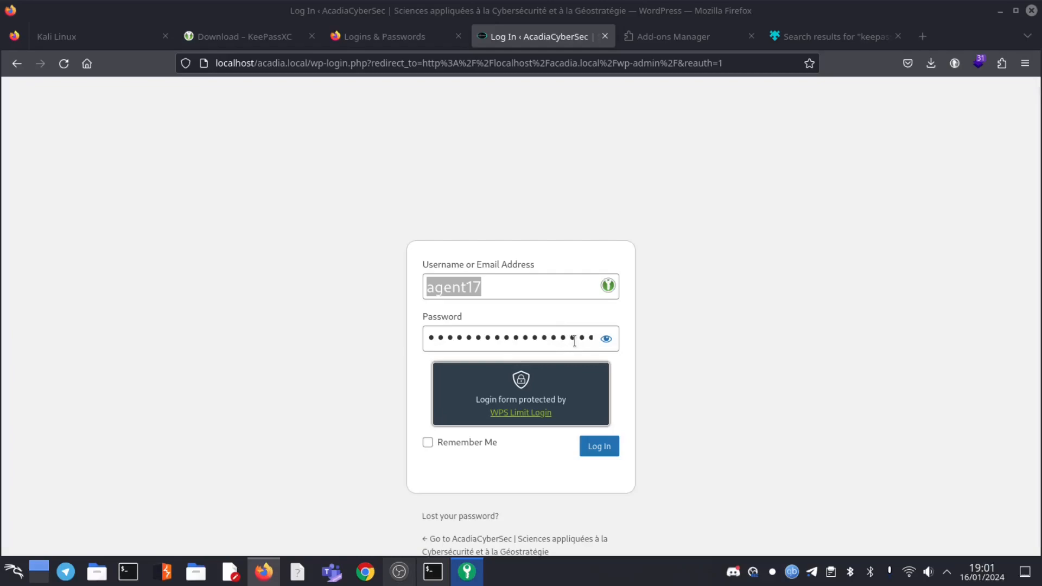
left_click(64, 66)
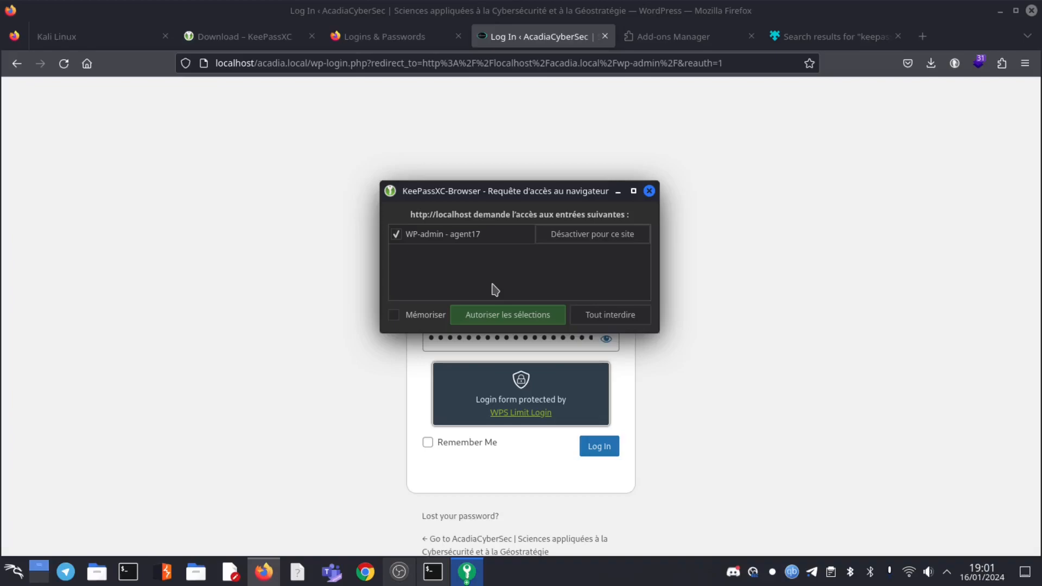
Allow localhost to use WP-admin, log in to WordPress, then minimize Firefox
left_click(498, 319)
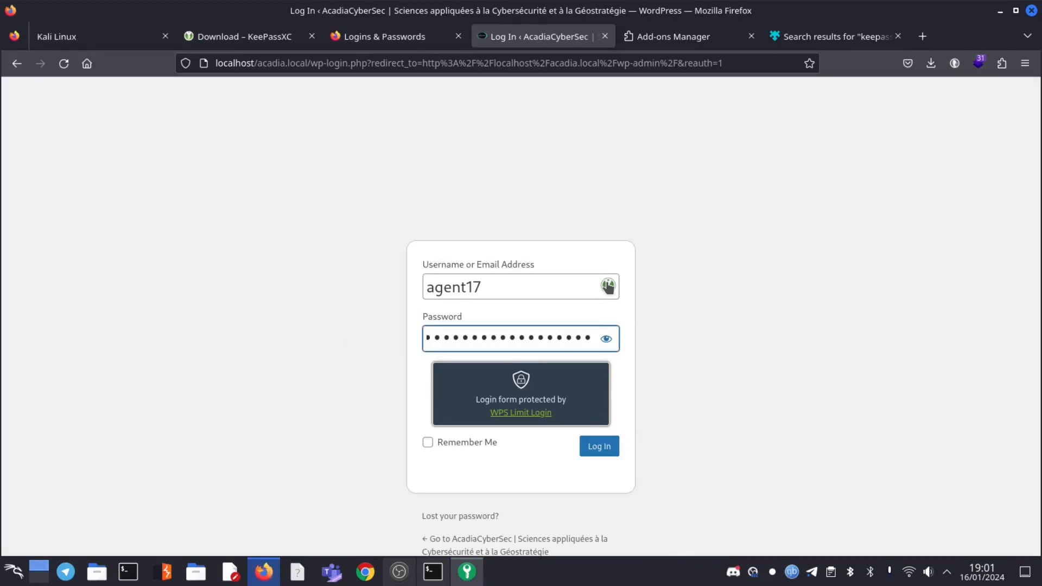
left_click(603, 449)
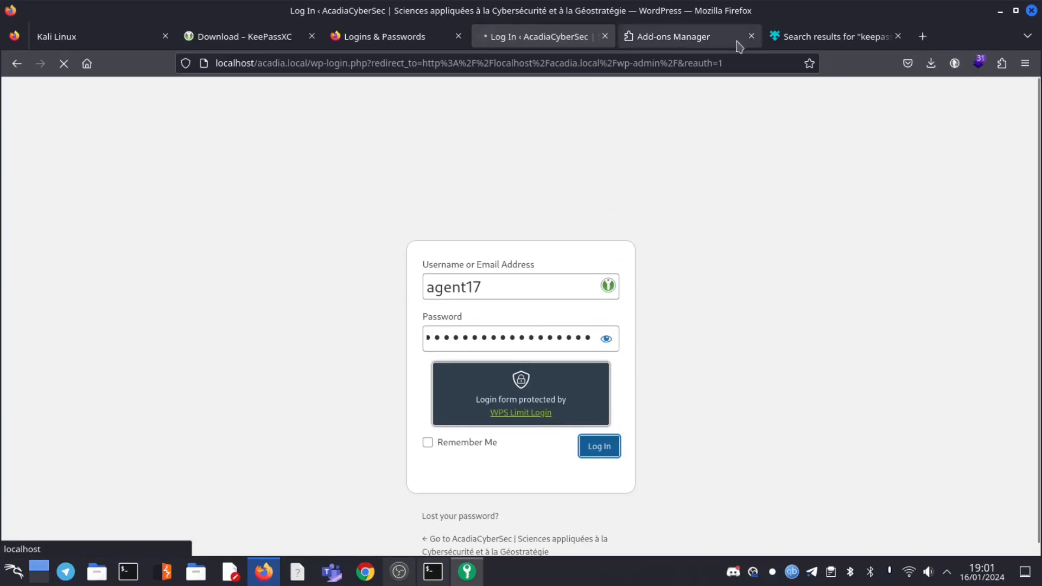
left_click(999, 10)
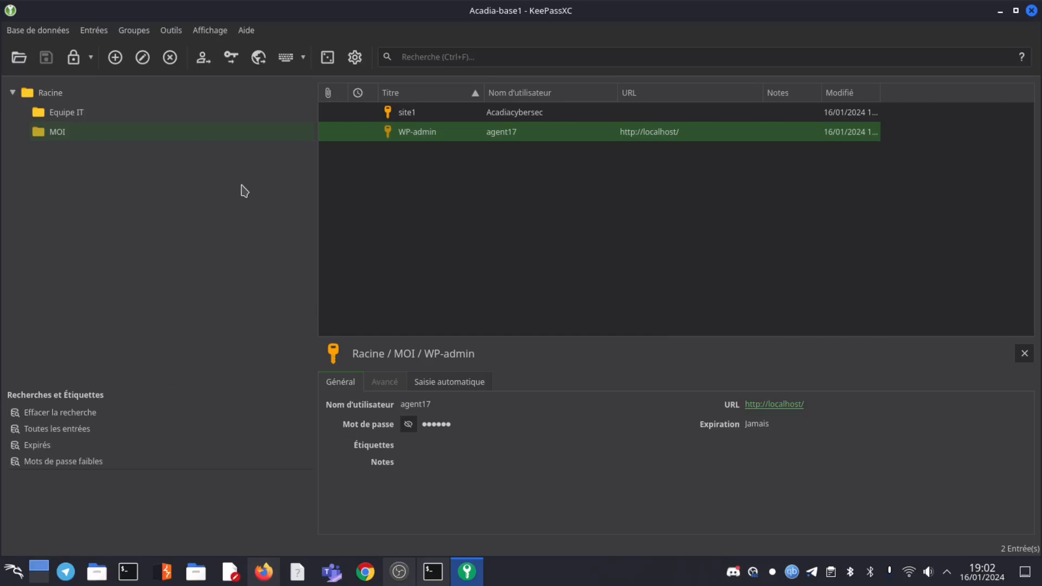
left_click(39, 31)
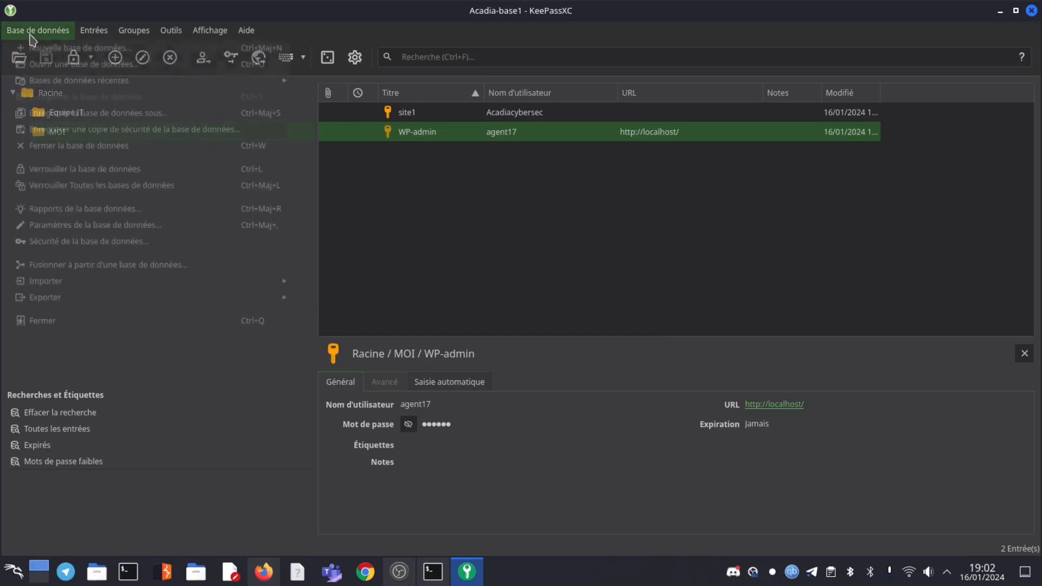
Create database Acadia-base2 with default encryption and a confirmed master password
left_click(71, 48)
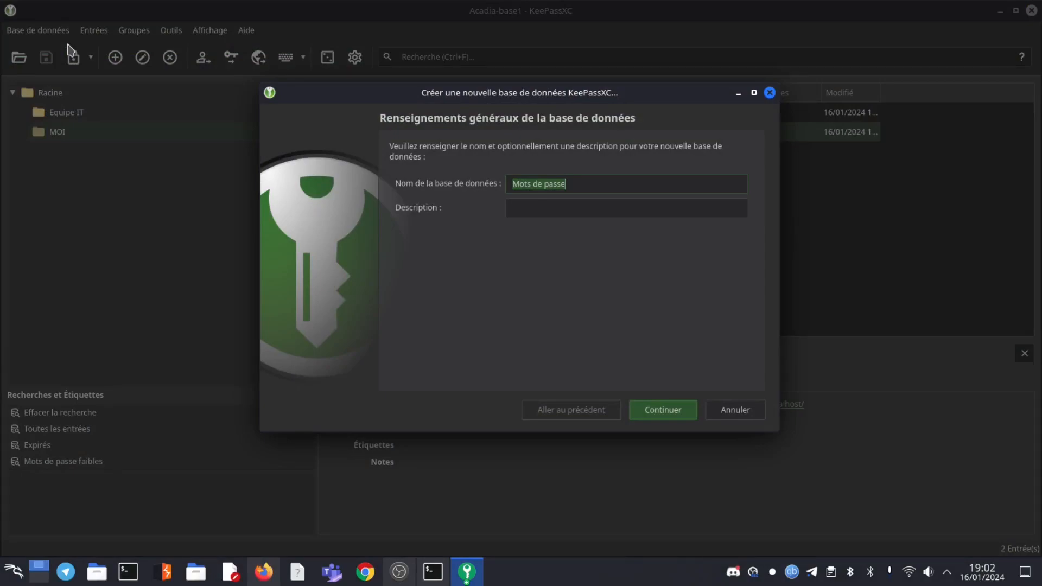
type("Acadia-base")
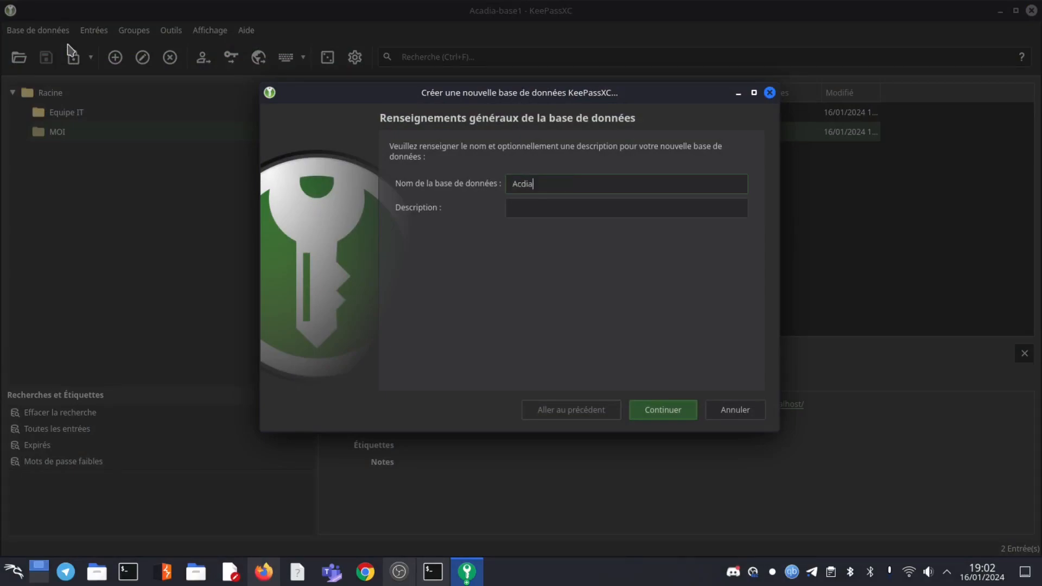
type("2")
left_click(658, 411)
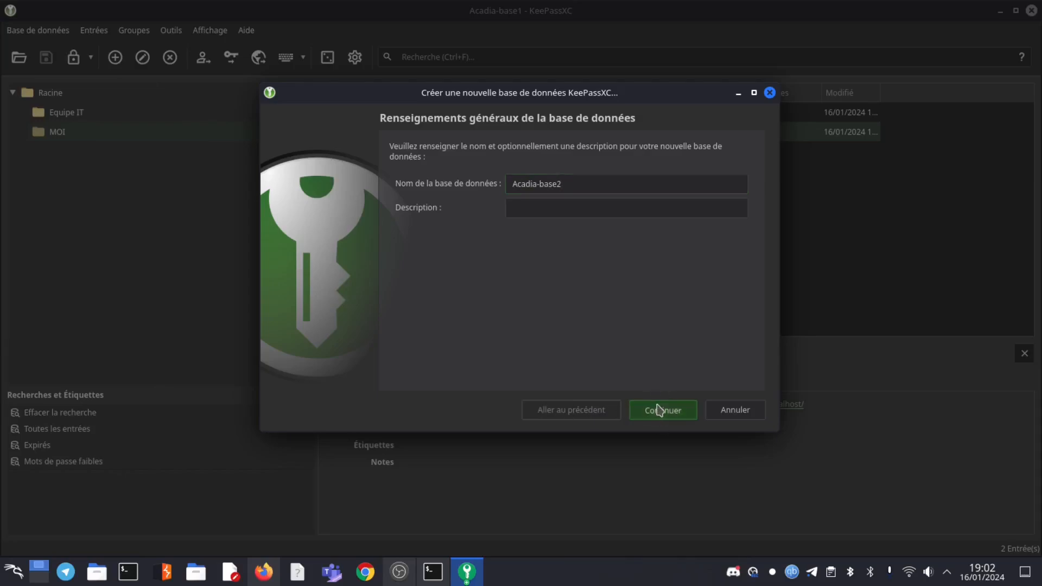
left_click(652, 434)
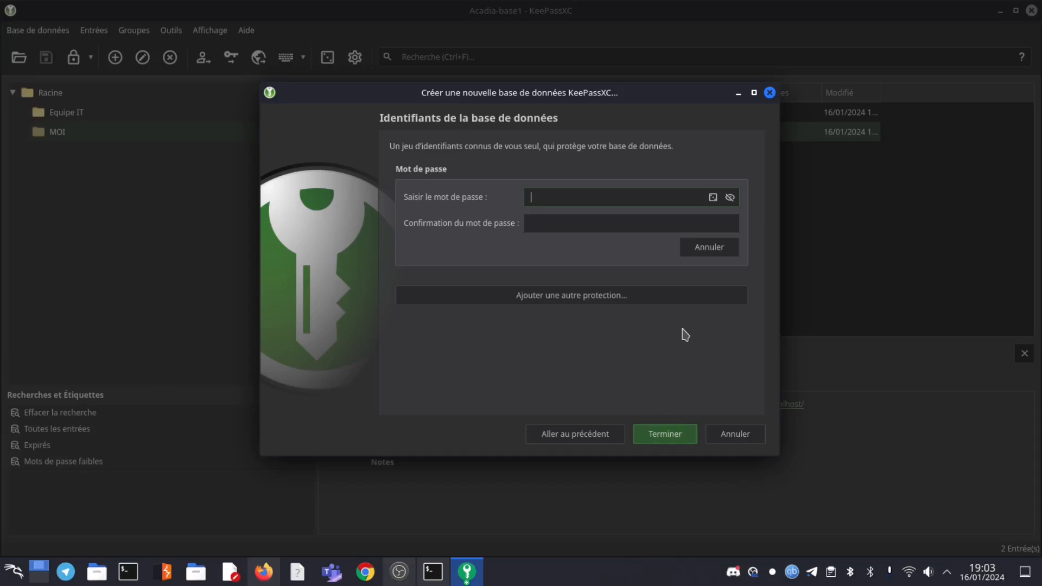
type("****")
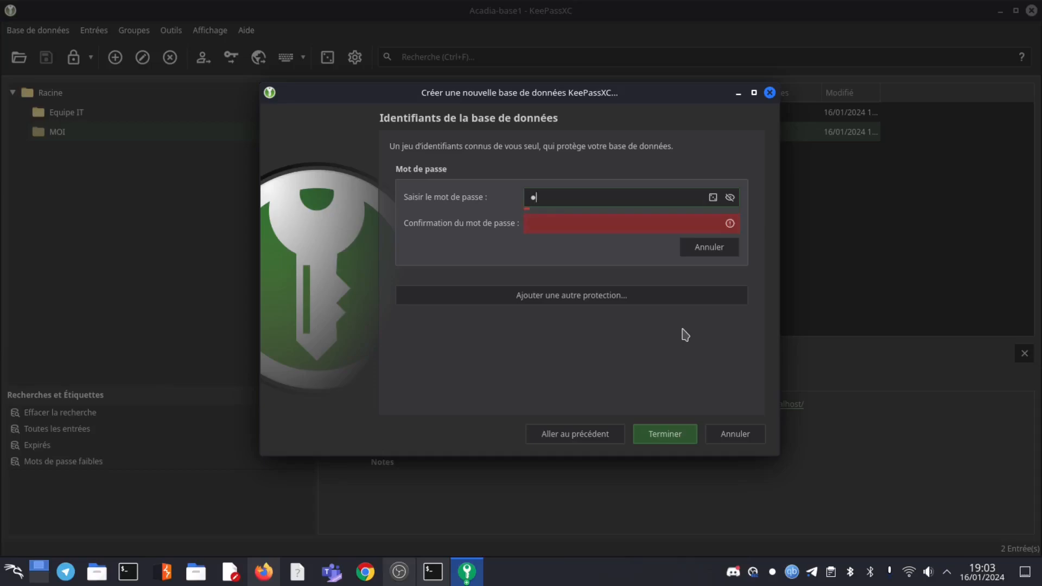
left_click(600, 229)
type("****")
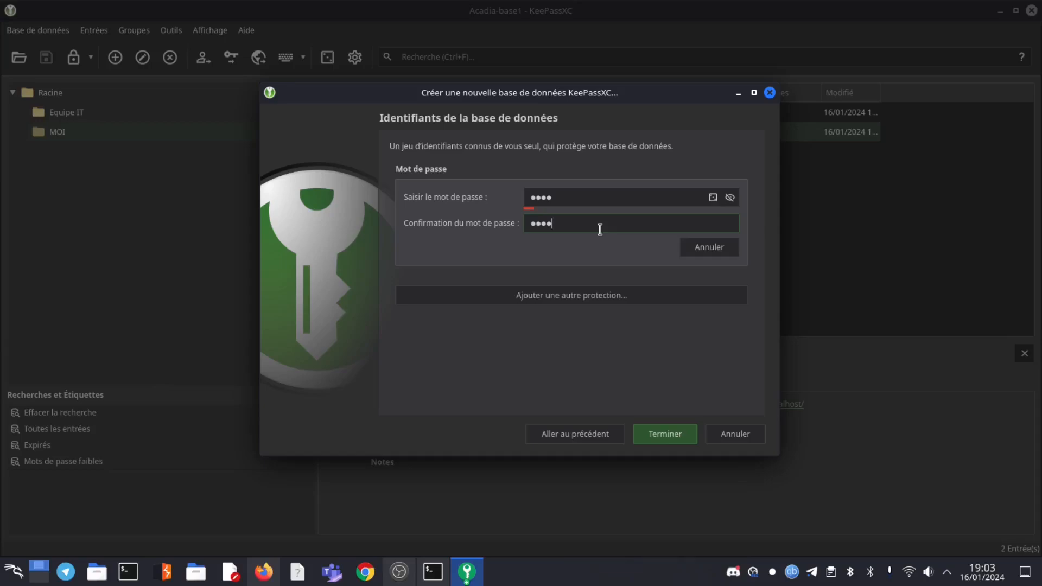
left_click(663, 436)
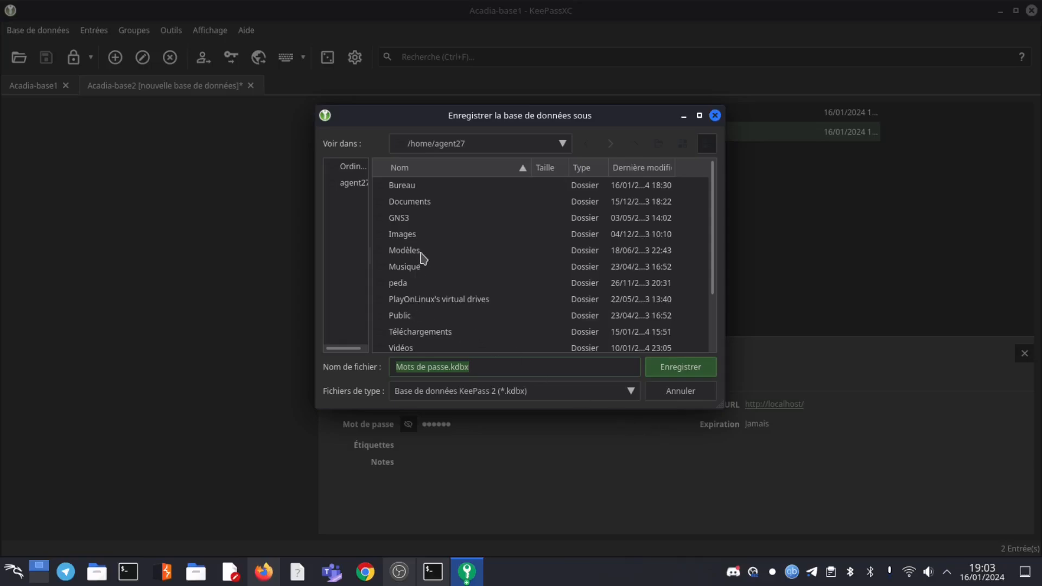
Save the database as acadia-base2.kdbx in Bureau/keepassXC, without overwriting acadia-base1.kdbx
double_click(402, 185)
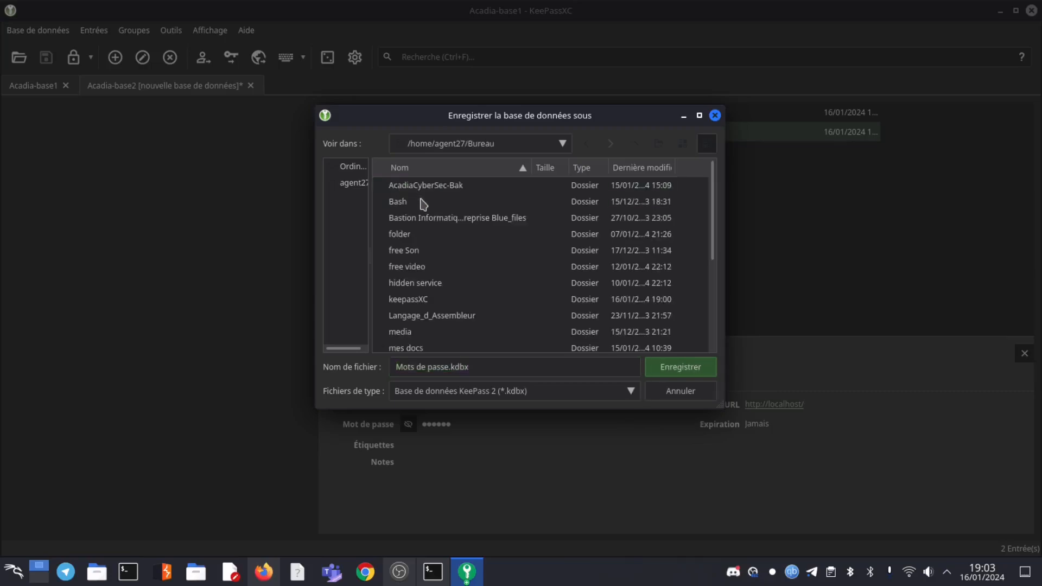
double_click(410, 304)
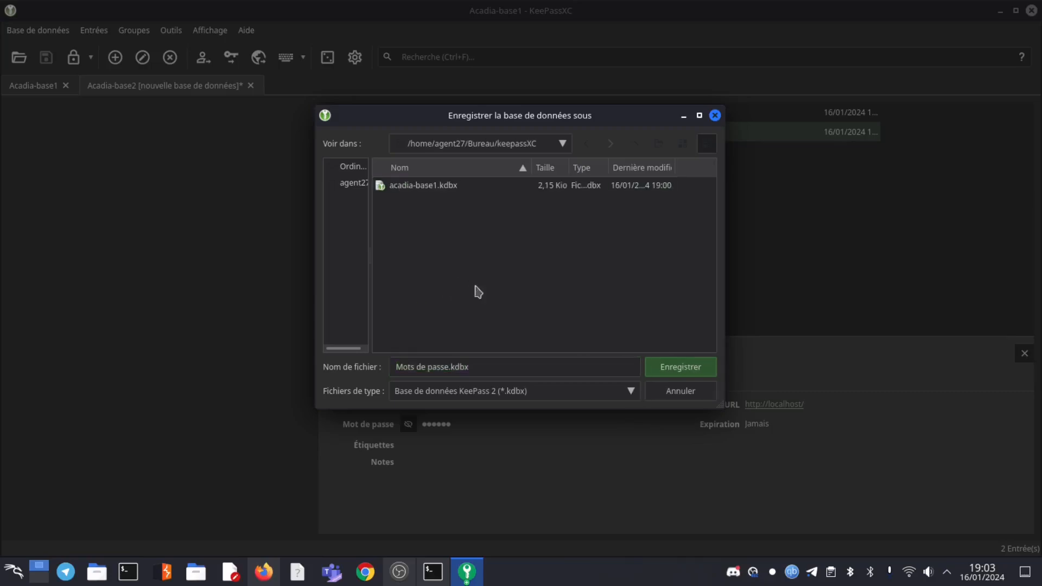
double_click(410, 186)
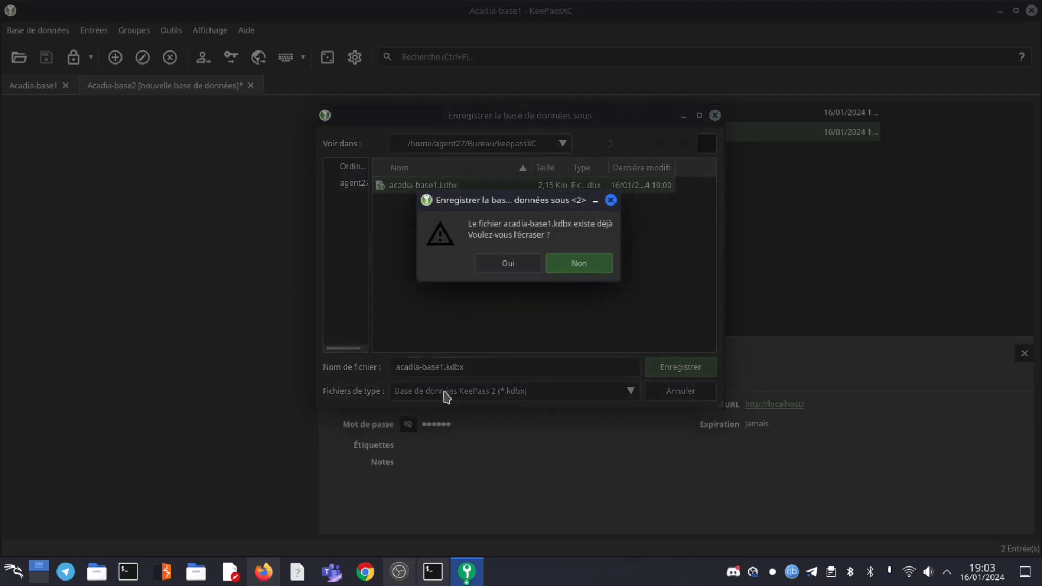
left_click(597, 263)
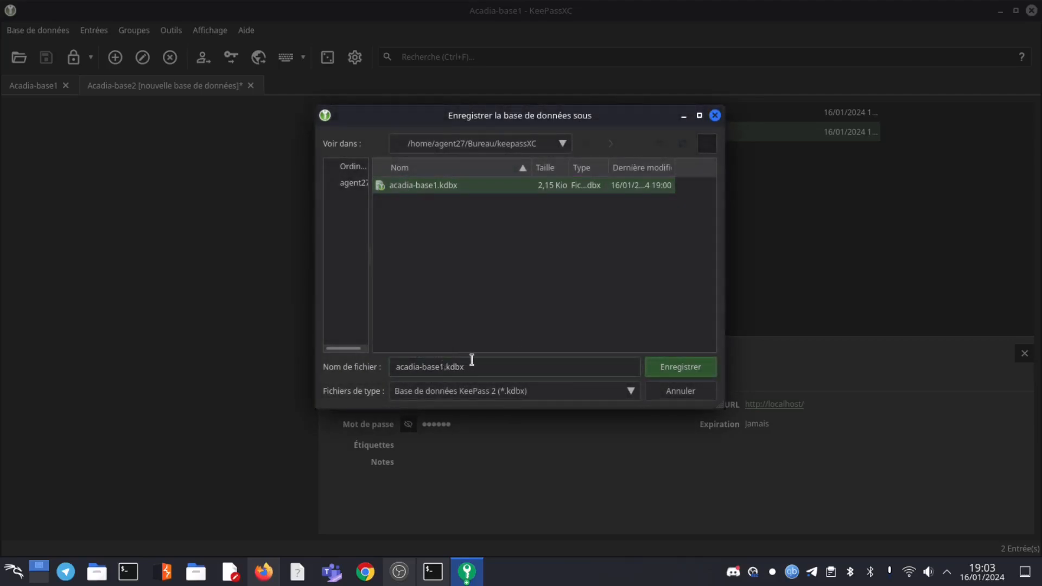
key("BackSpace")
type("2")
left_click(678, 369)
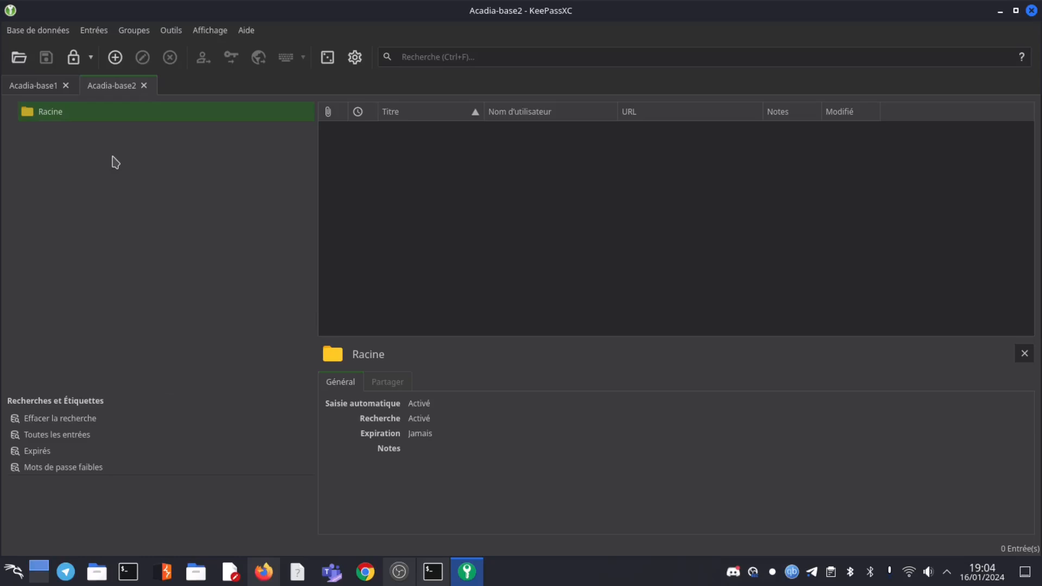
Create a new group named Equipe IT under Racine
right_click(49, 116)
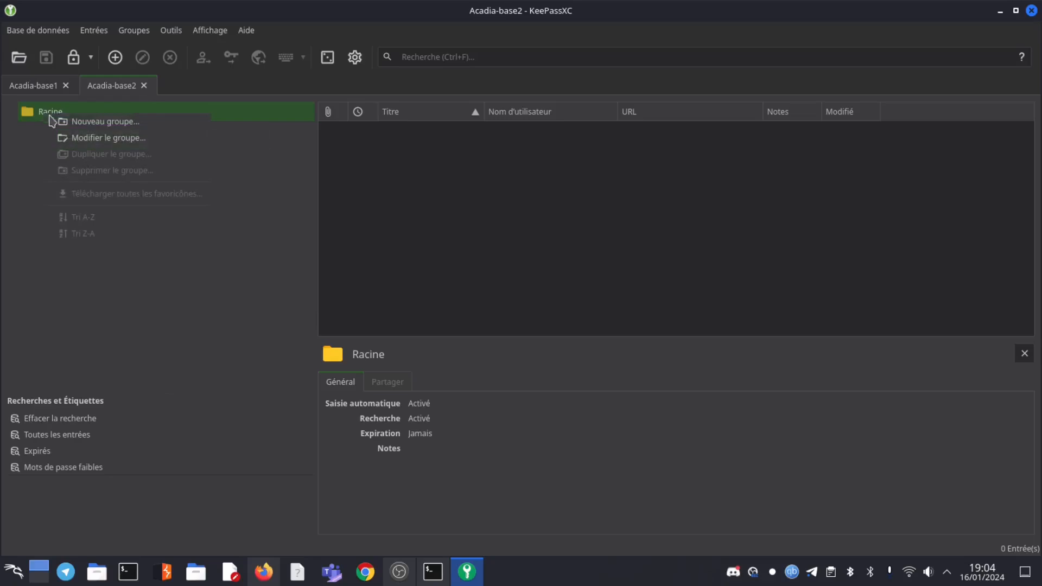
left_click(113, 127)
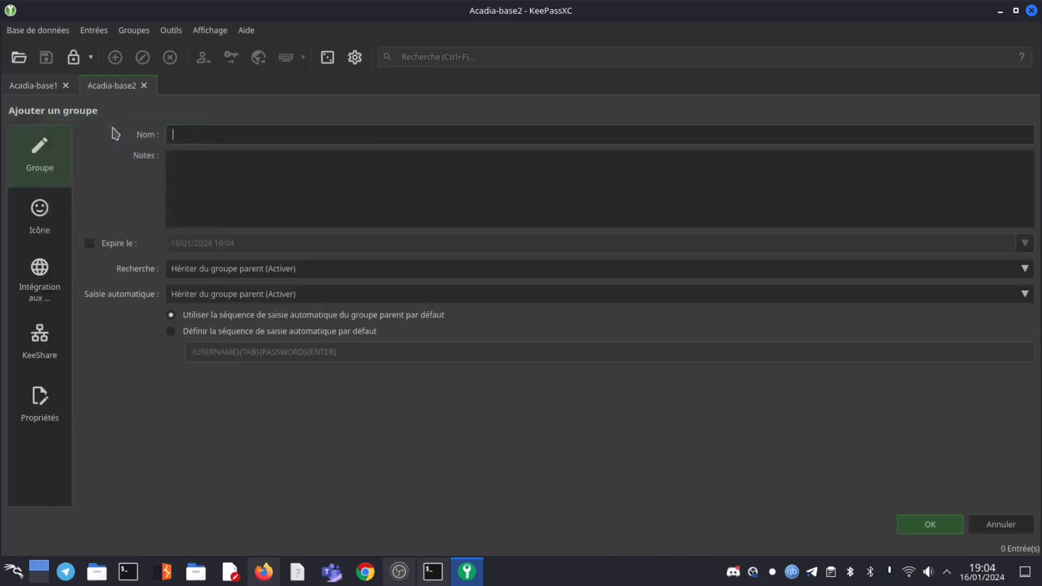
type("Equipe IT")
left_click(915, 527)
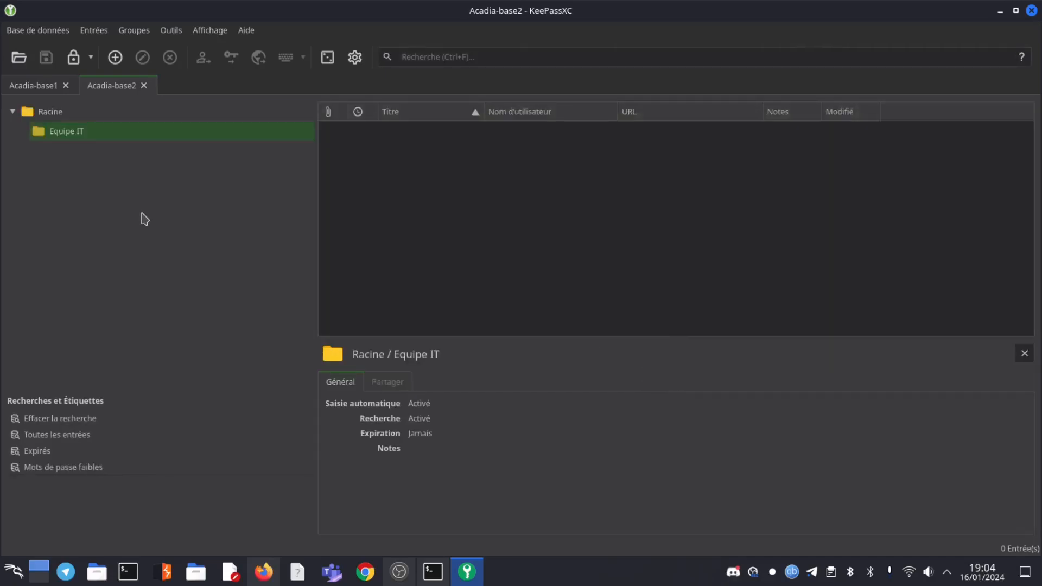
Give the Equipe IT group the monitor icon
right_click(53, 136)
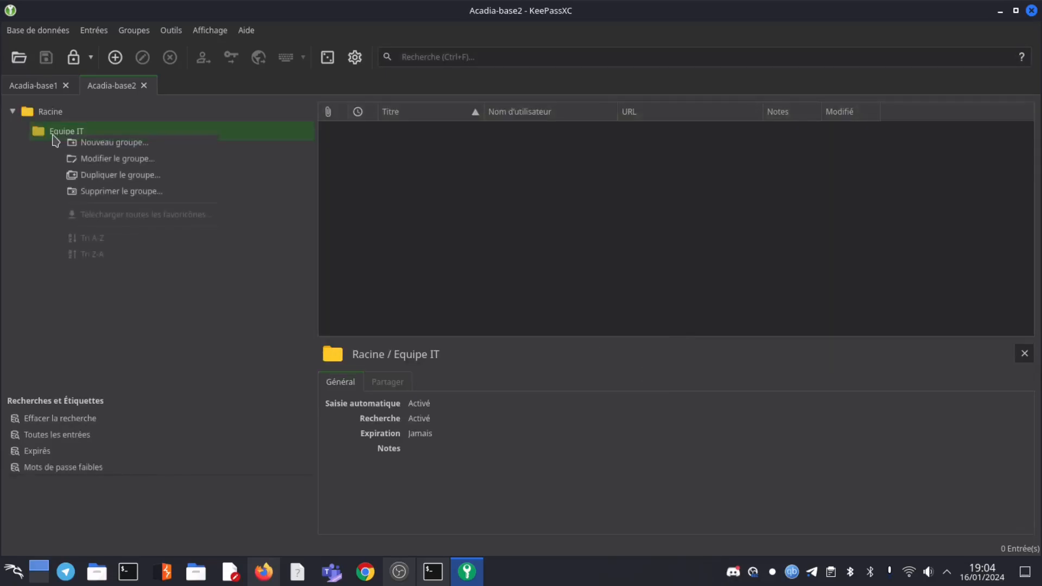
left_click(109, 165)
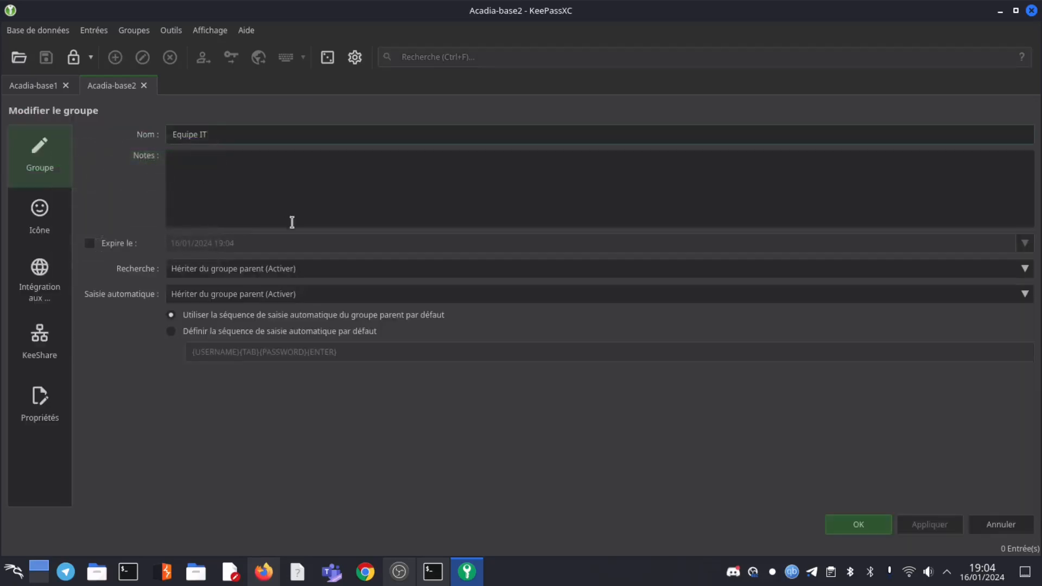
left_click(43, 217)
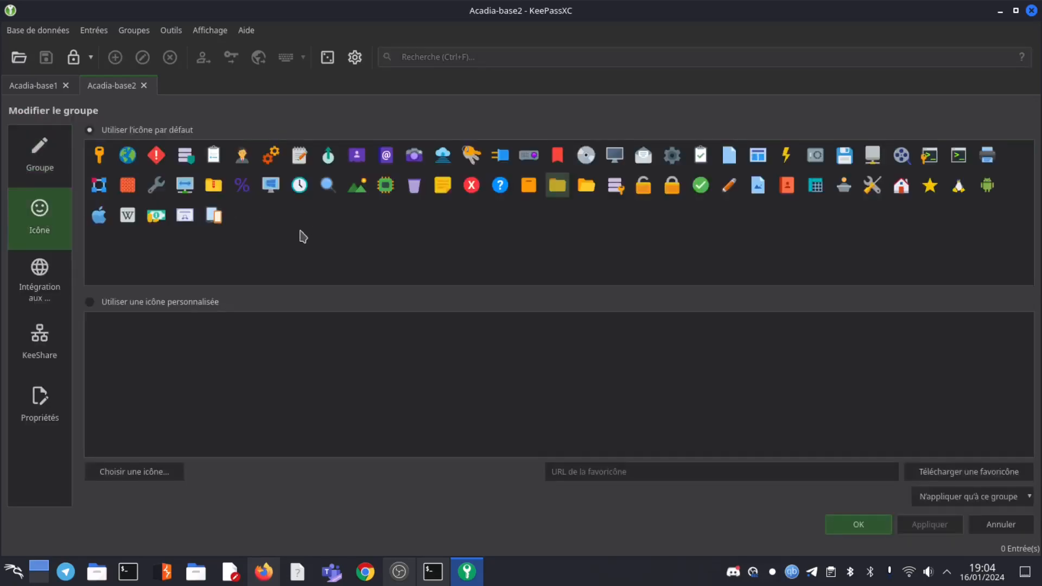
left_click(616, 158)
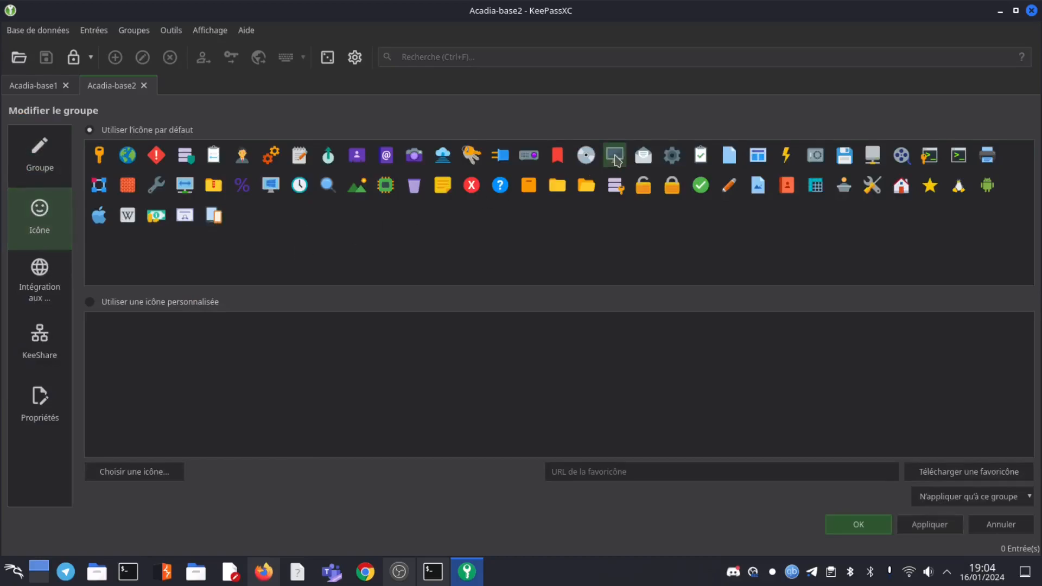
left_click(863, 529)
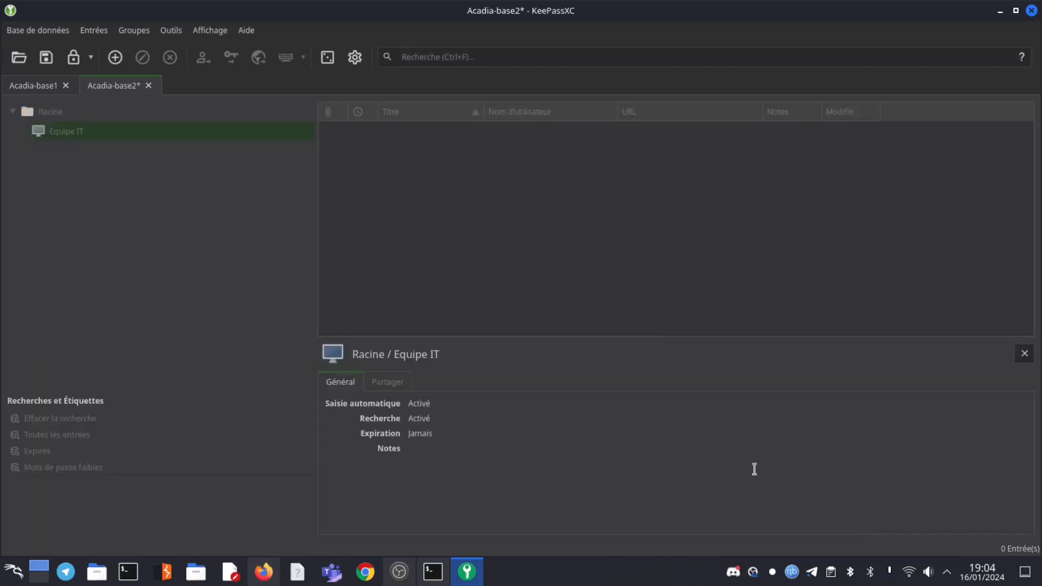
left_click(54, 114)
Create group MOI 2 under Racine with the purple person icon
right_click(53, 112)
left_click(128, 125)
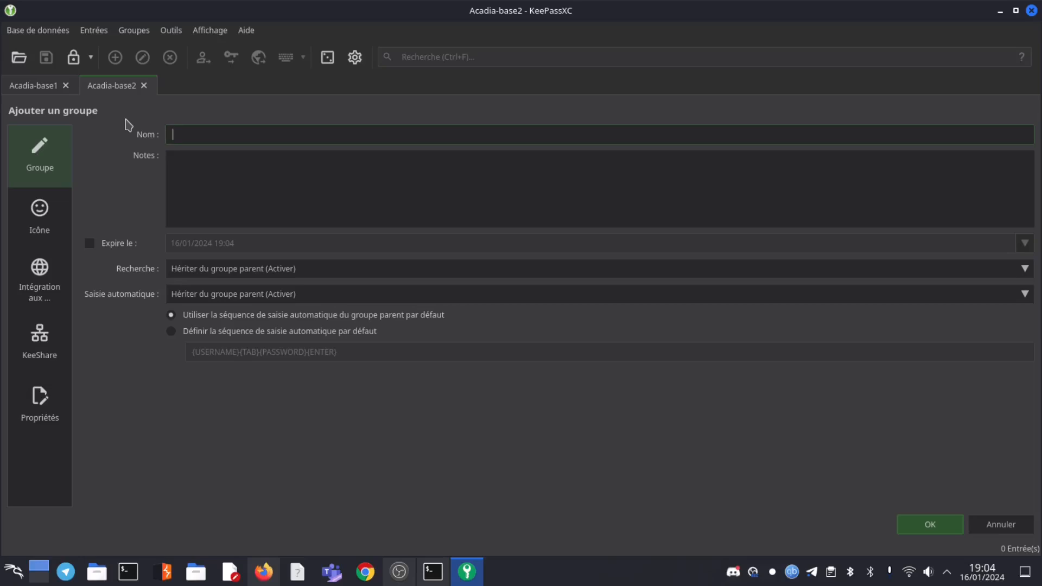
type("MOI 2")
left_click(46, 210)
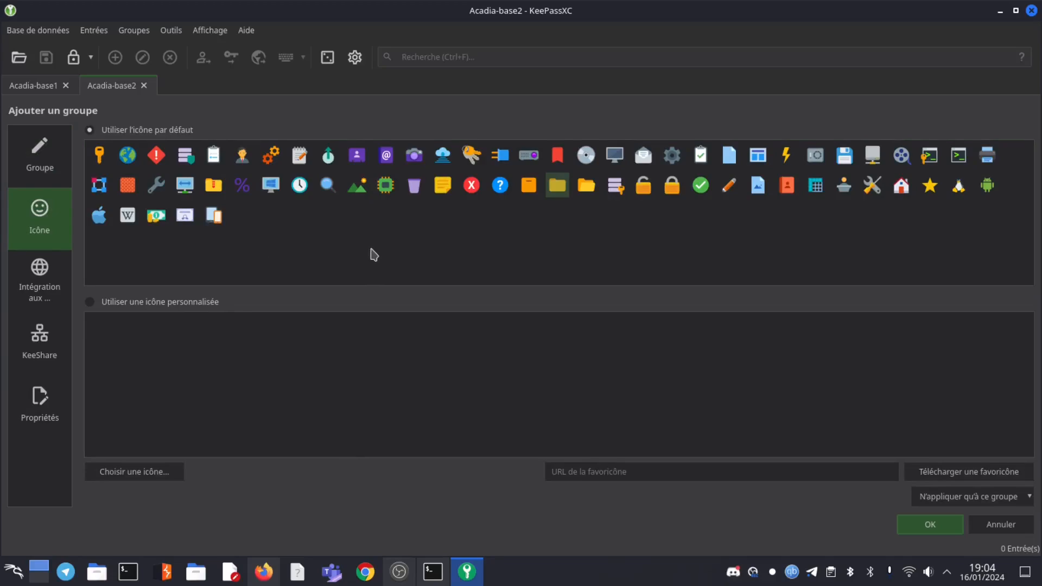
left_click(362, 159)
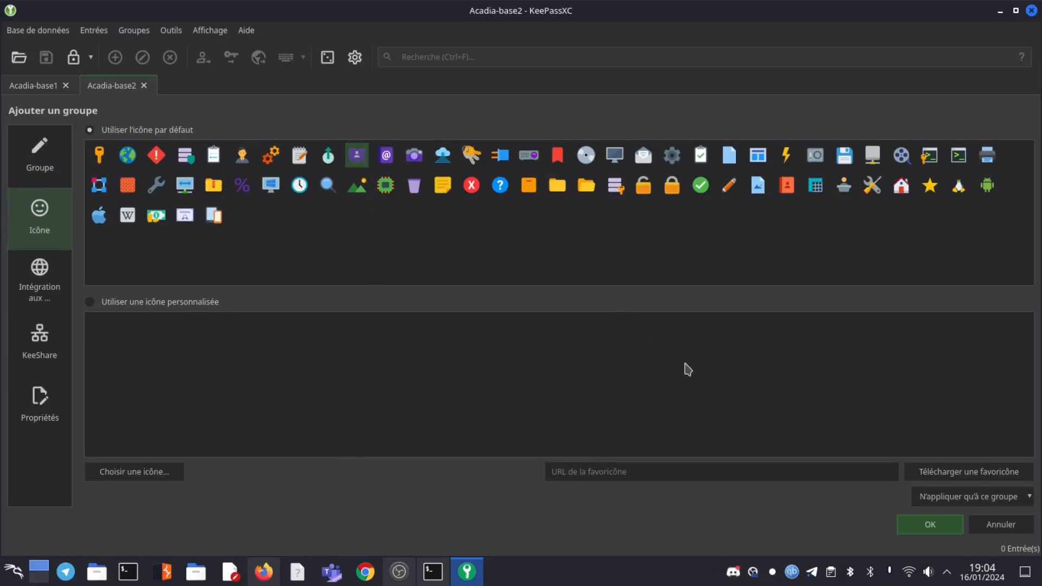
left_click(929, 525)
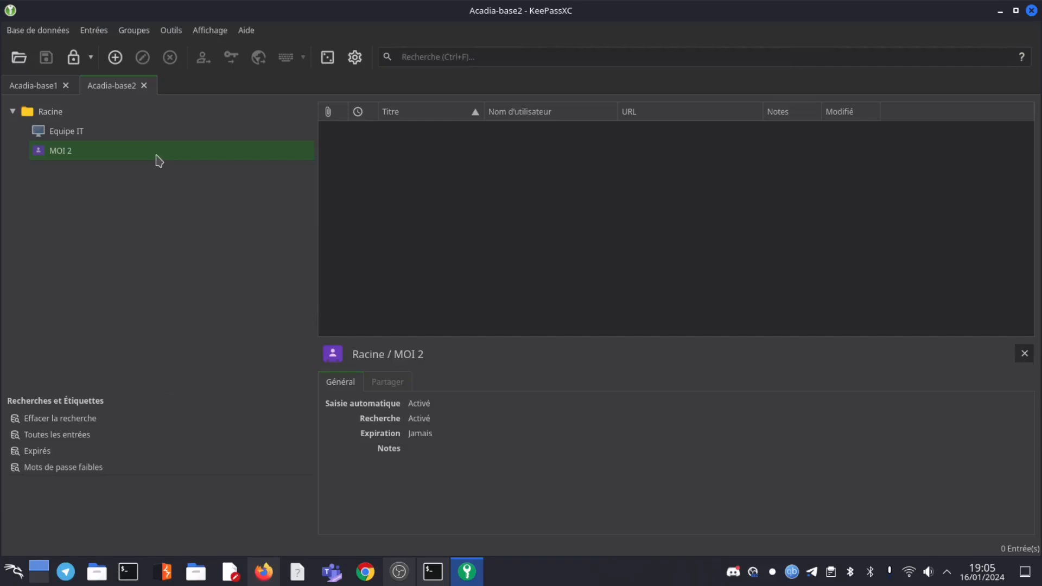
In Acadia-base1, drag WP-admin from MOI into Equipe IT and view that group's entries
left_click(62, 135)
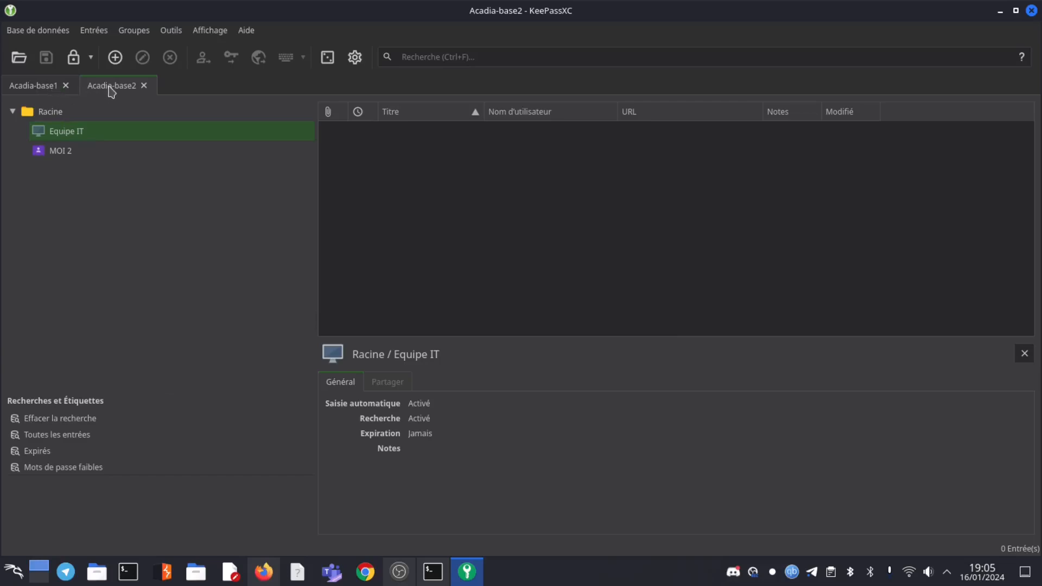
left_click(39, 88)
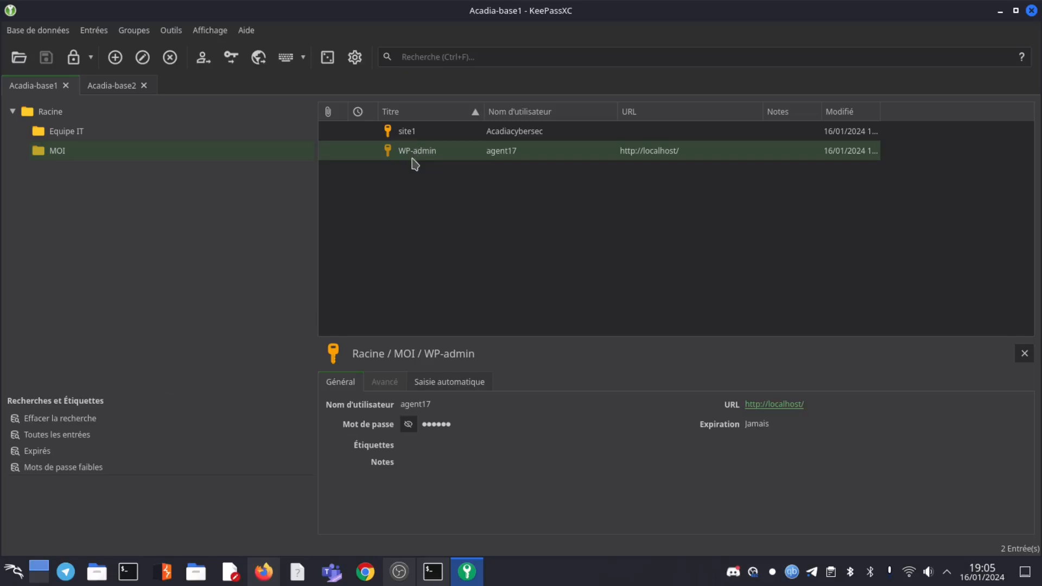
left_click_drag(412, 159, 106, 133)
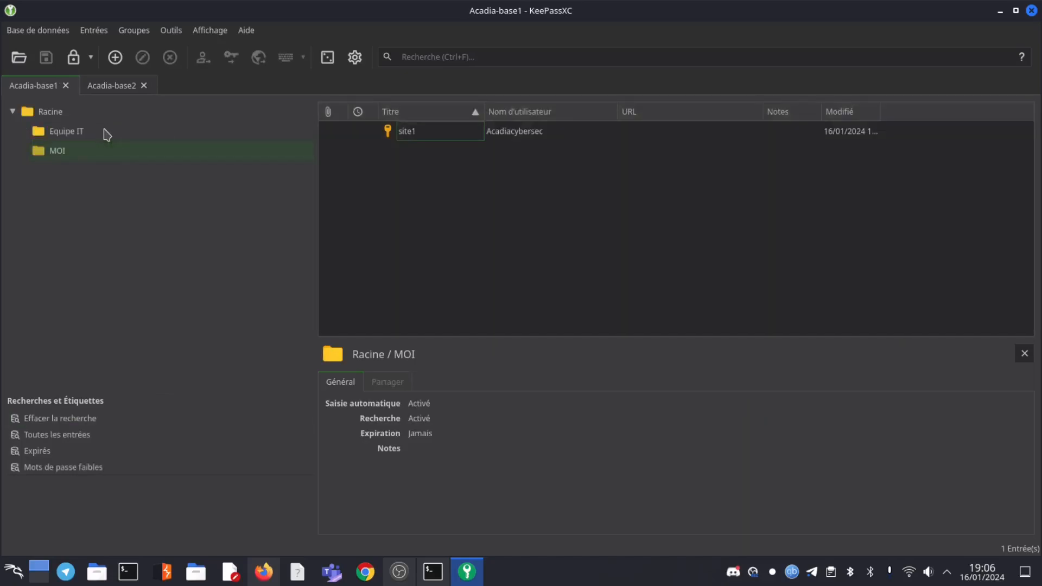
left_click(61, 133)
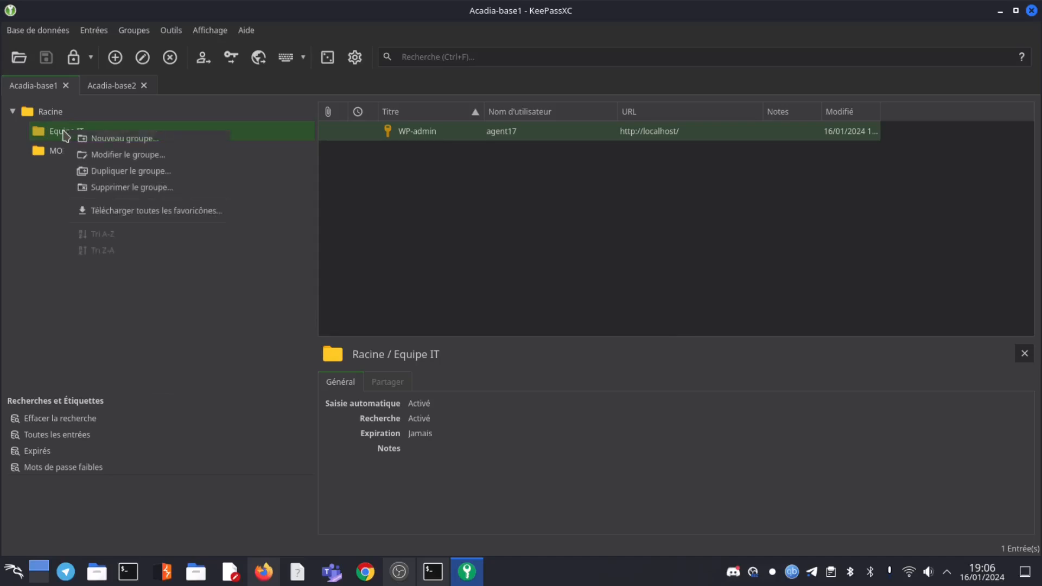
Open Equipe IT's KeeShare settings in Acadia-base1 and set the sharing type to Synchroniser
left_click(106, 155)
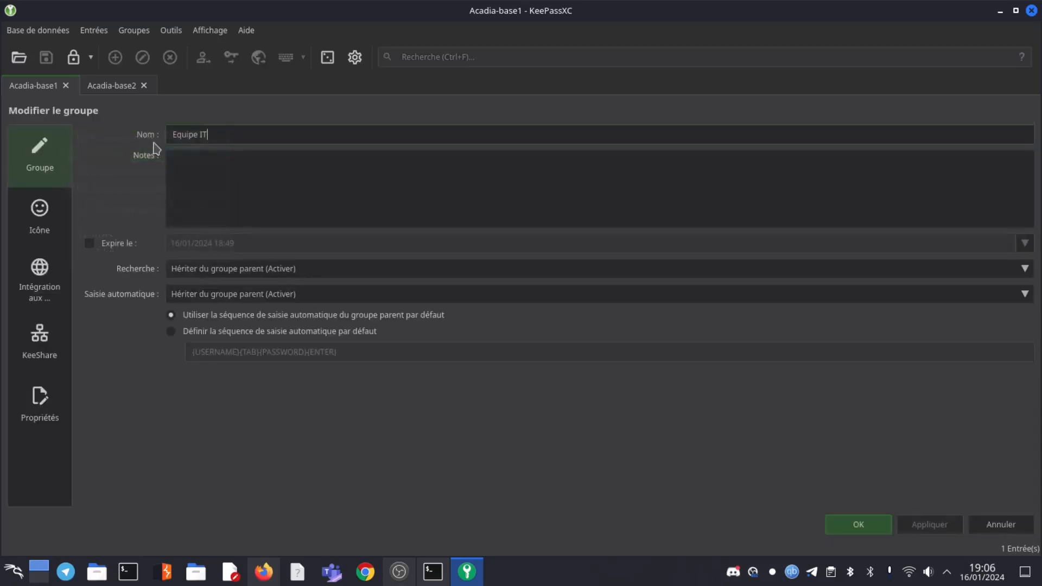
left_click(39, 342)
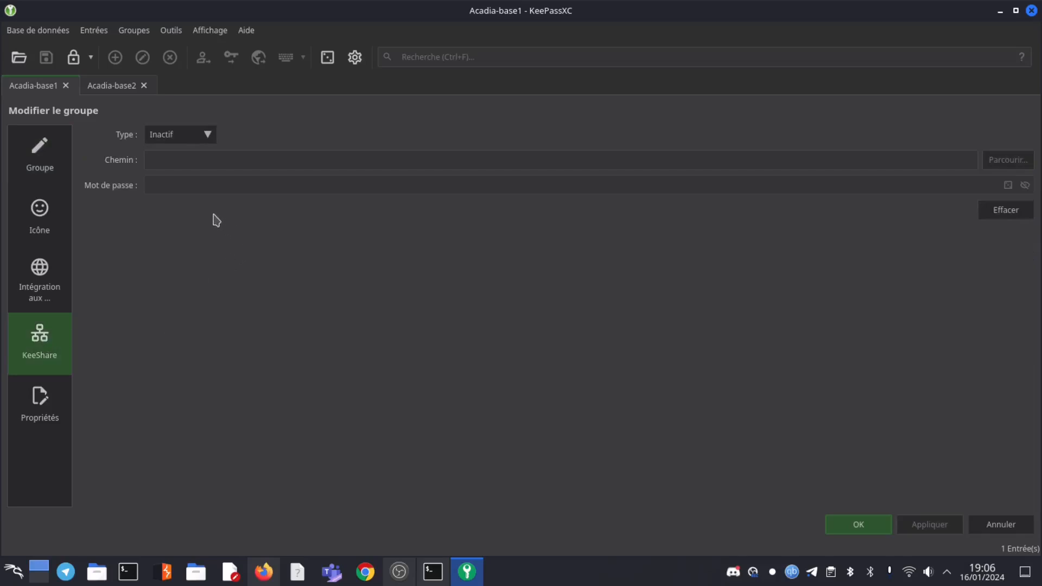
left_click(208, 140)
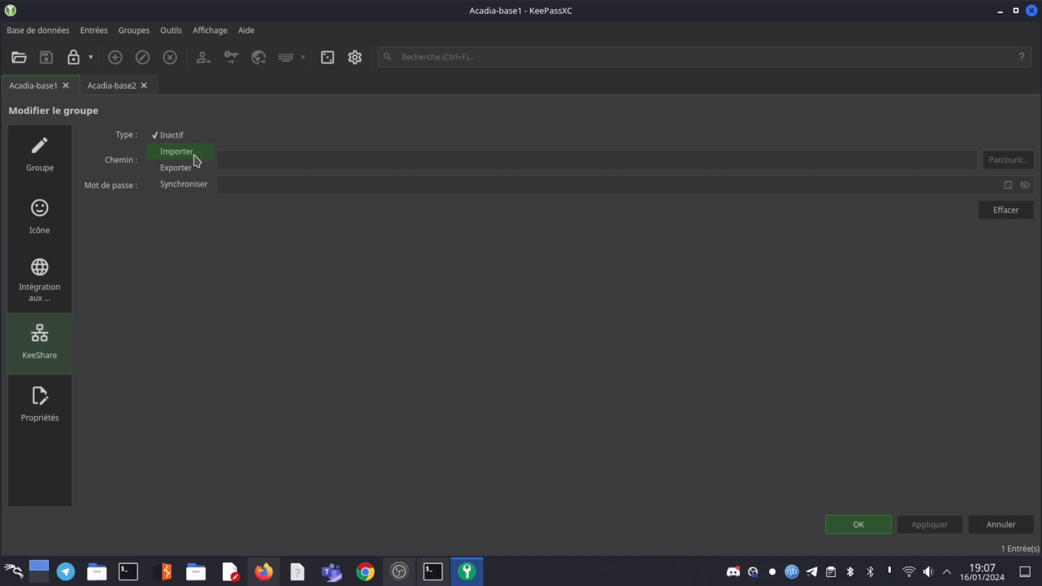
left_click(192, 184)
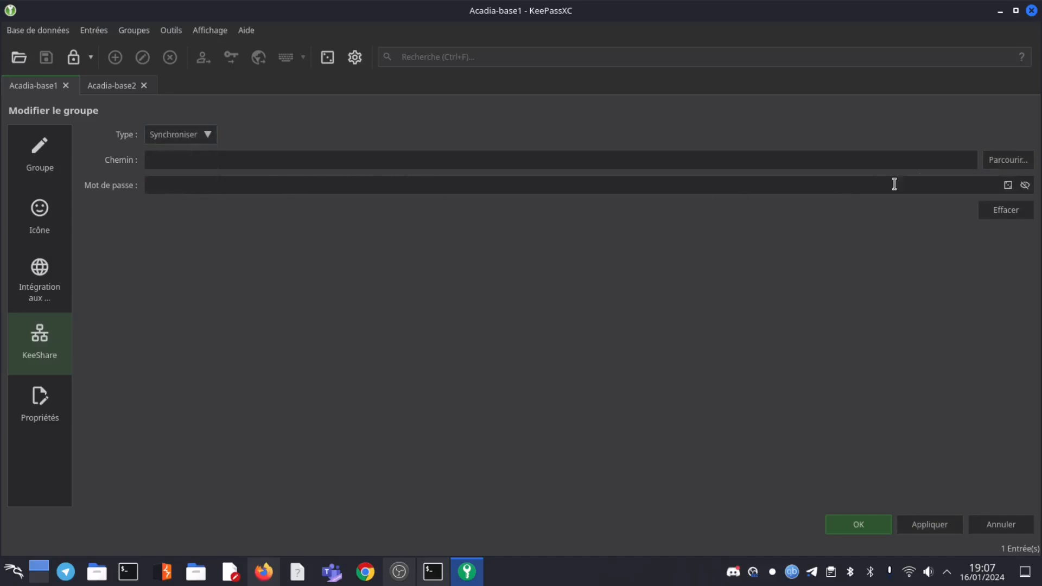
left_click(1008, 162)
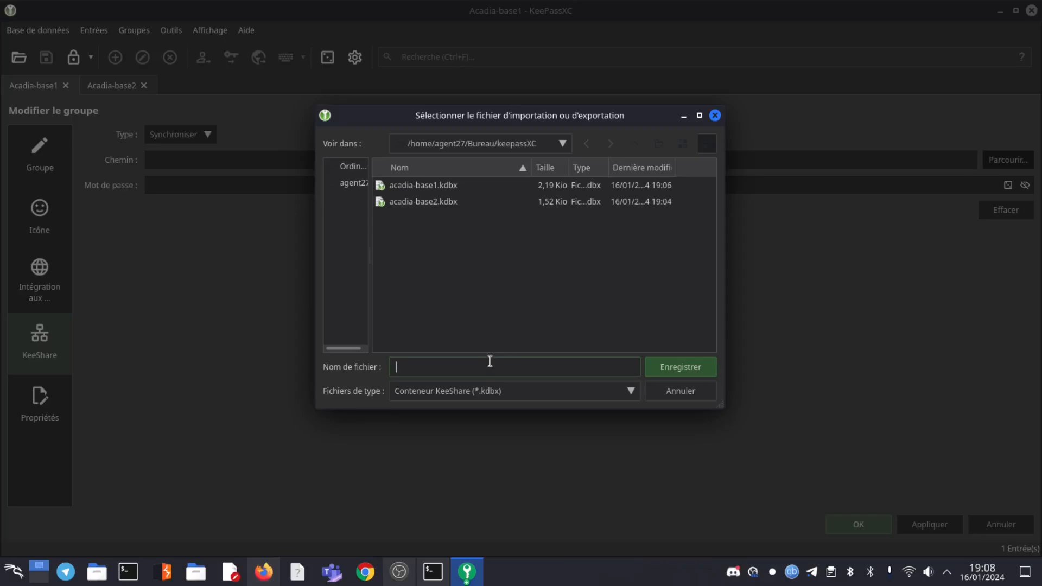
Save the share file as acadia-partage-IT, give it the share password, and confirm the group settings
type("acadia-partage-IT")
left_click(700, 368)
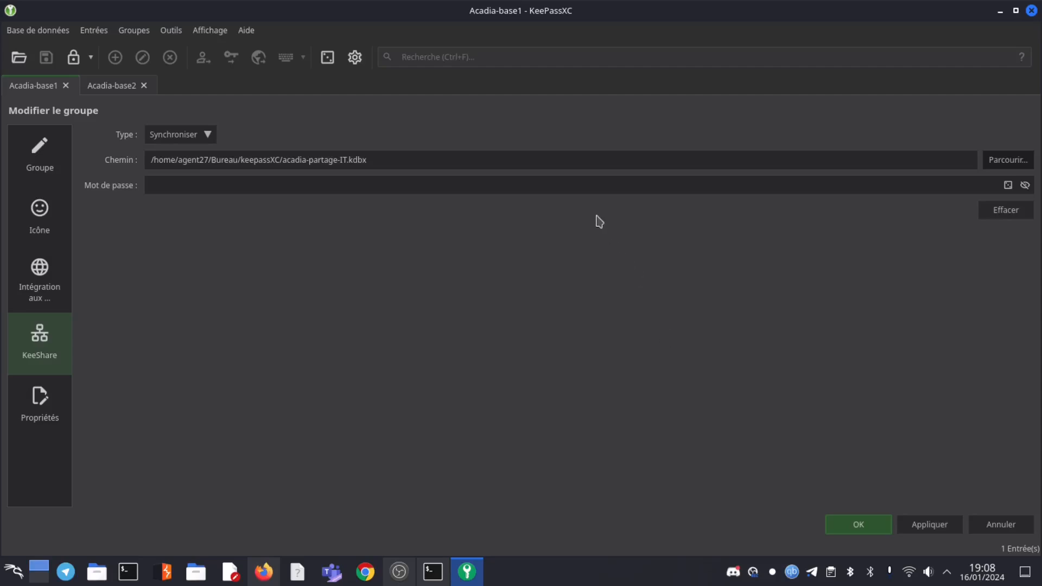
left_click(582, 185)
type("••••")
left_click(863, 530)
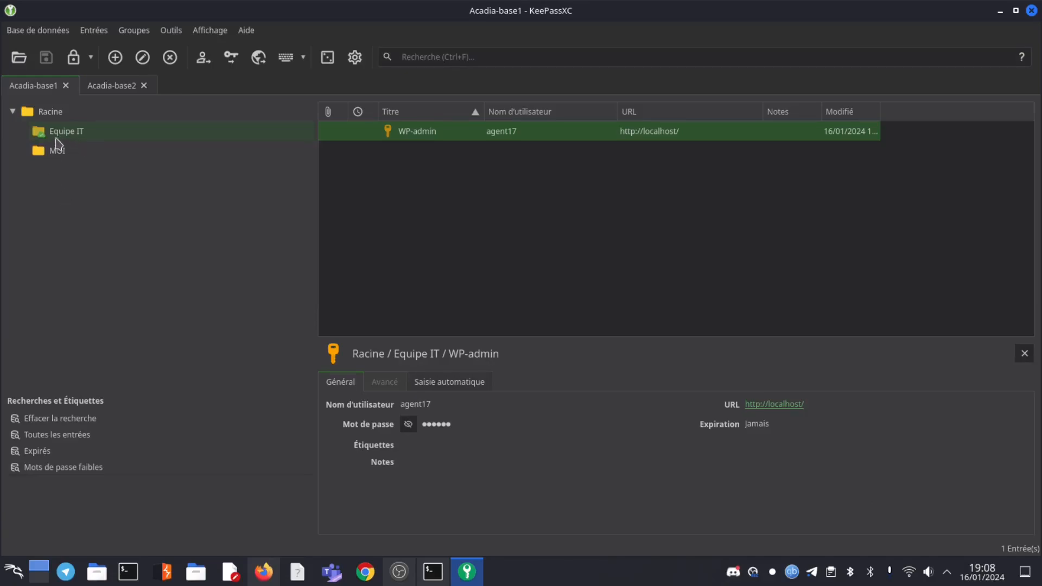
Move WP-admin from Equipe IT into MOI, then switch to the Acadia-base2 database
left_click_drag(45, 140, 422, 160)
left_click_drag(422, 159, 83, 157)
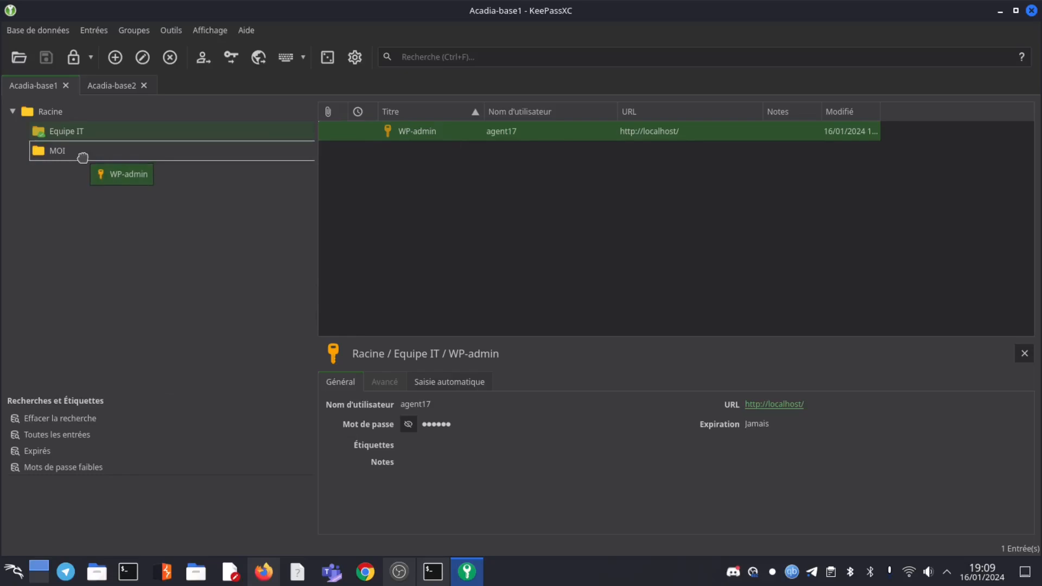
left_click_drag(83, 157, 83, 158)
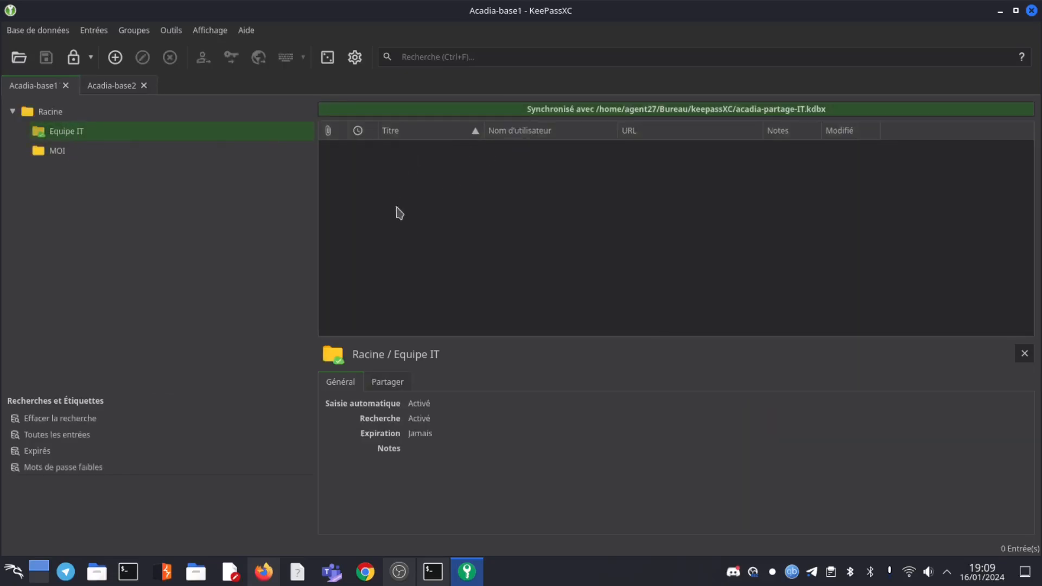
left_click(119, 87)
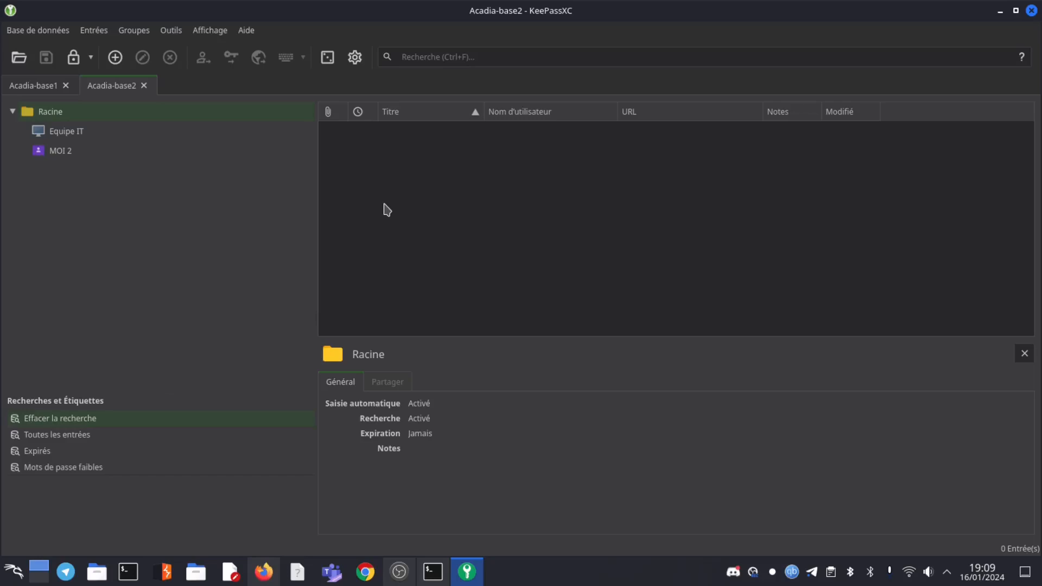
Edit Acadia-base2's Equipe IT group and set its KeeShare type to Synchroniser
right_click(65, 136)
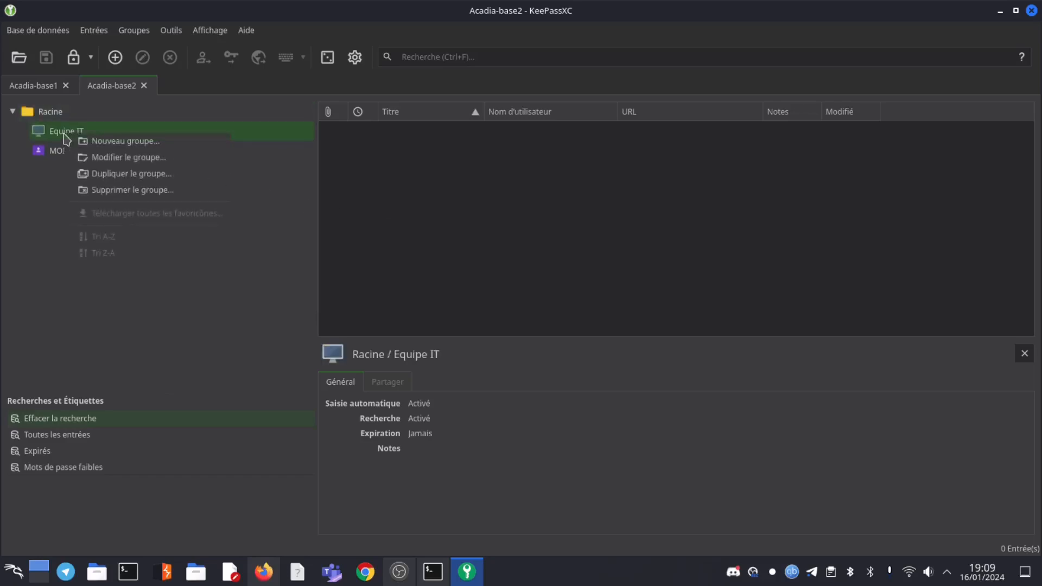
left_click(114, 158)
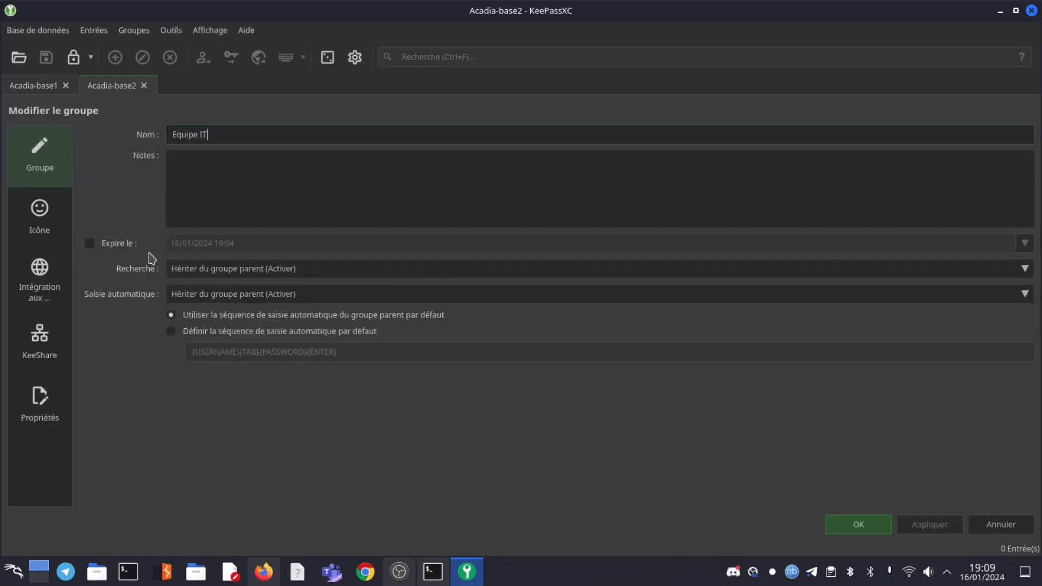
left_click(38, 334)
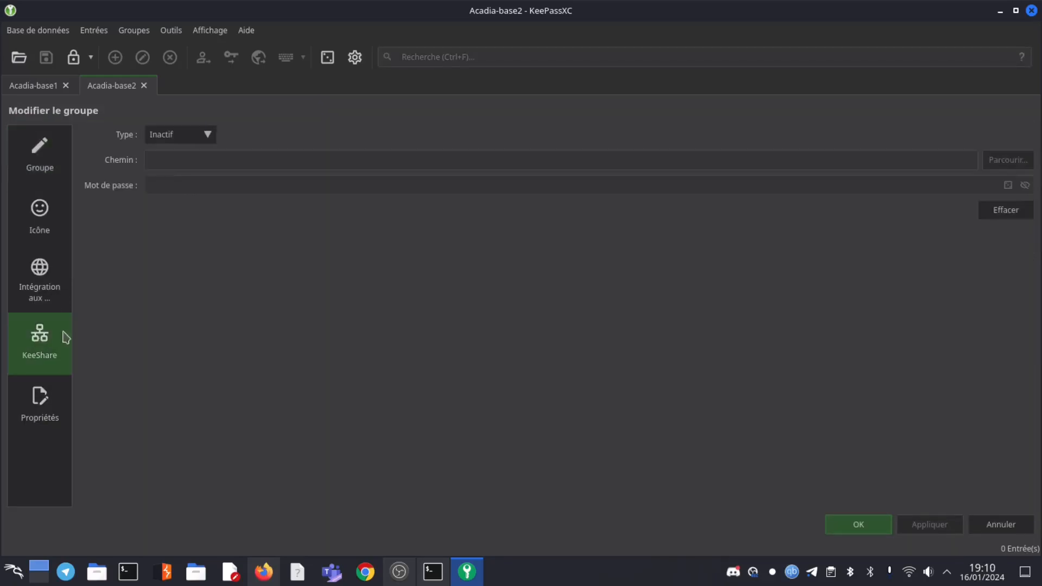
left_click(207, 139)
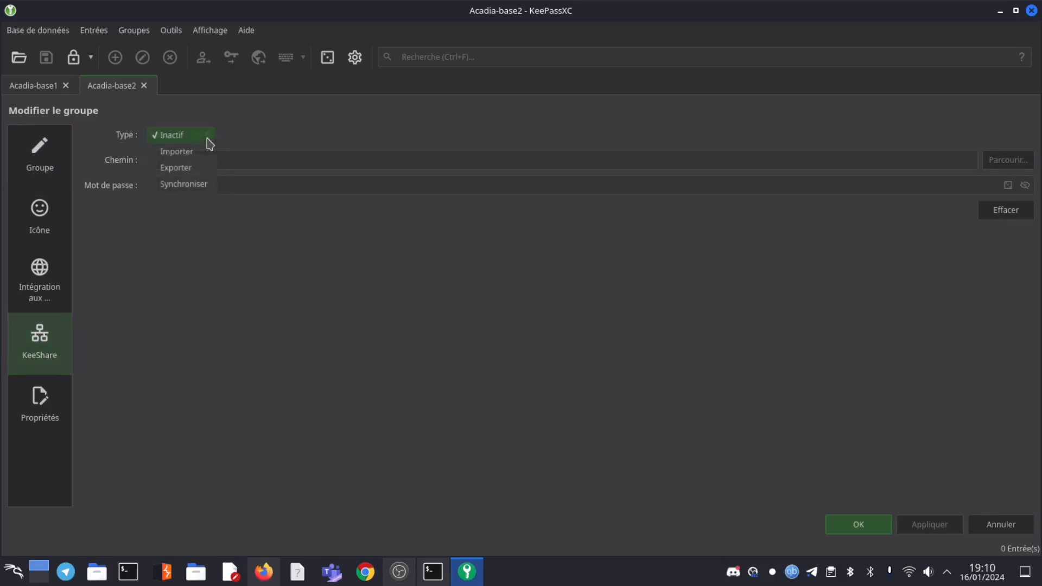
left_click(185, 187)
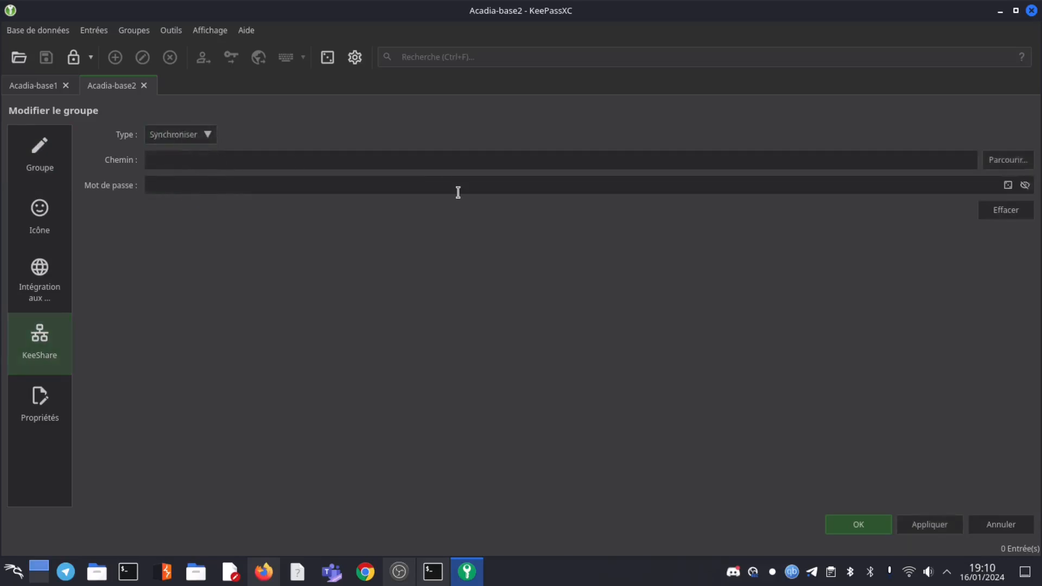
Select the existing acadia-partage-IT.kdbx in Bureau > keepassXC as the share file
left_click(1003, 160)
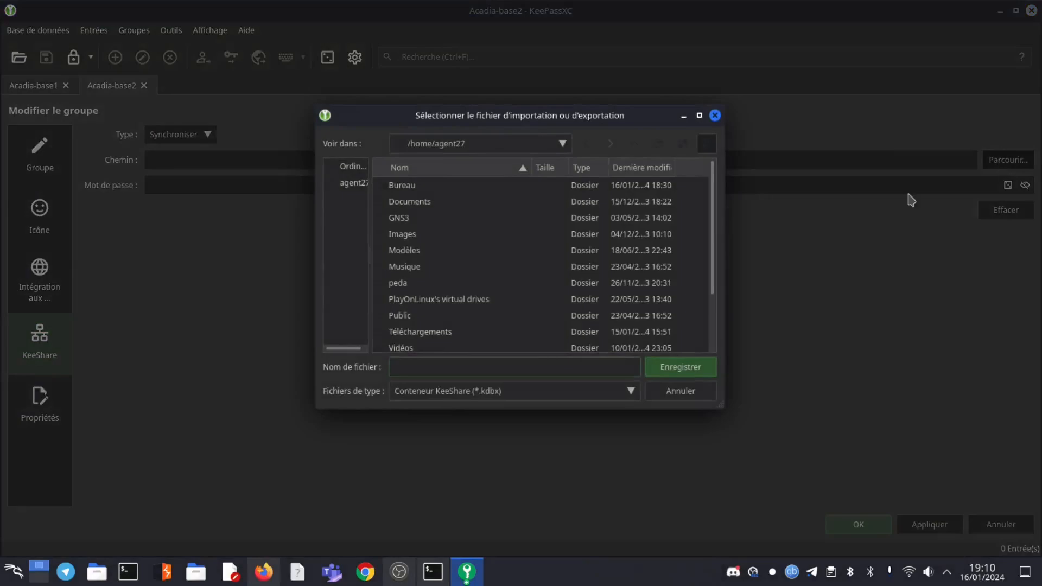
left_click(407, 191)
double_click(407, 191)
double_click(405, 300)
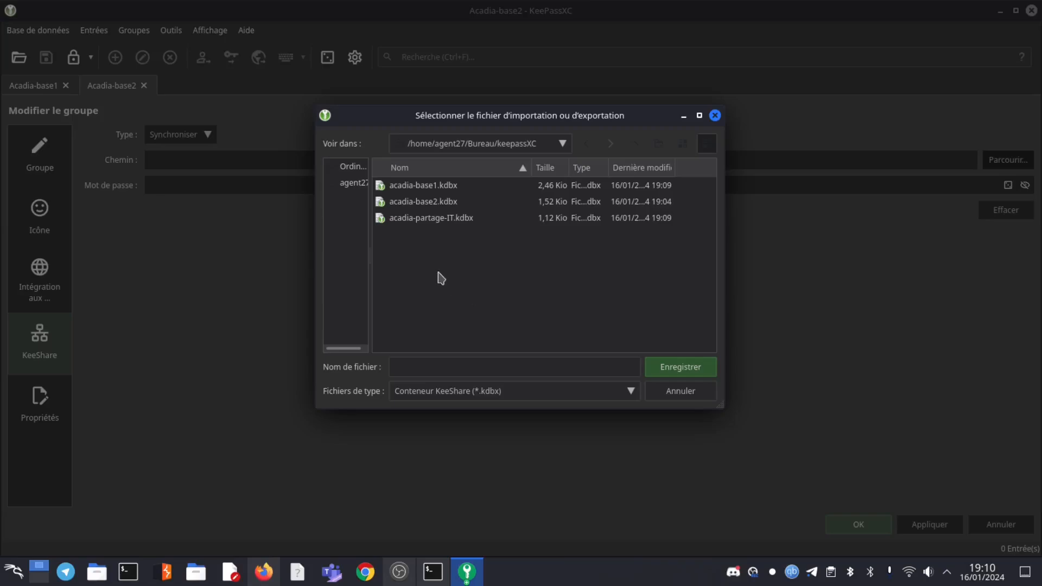
double_click(424, 224)
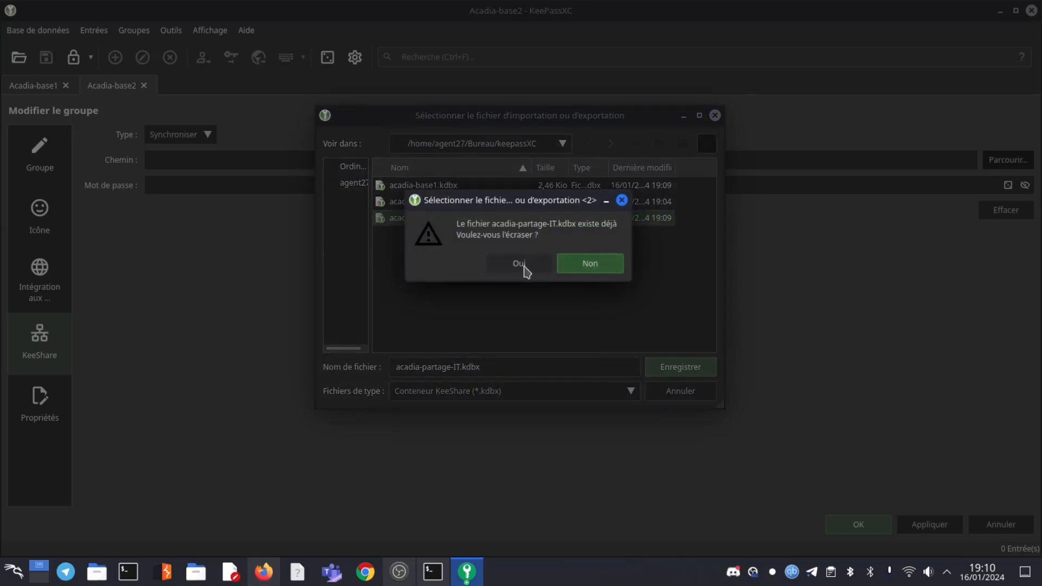
Accept the overwrite prompt, enter the share password, save the settings, and return to Acadia-base1
left_click(521, 265)
left_click(393, 181)
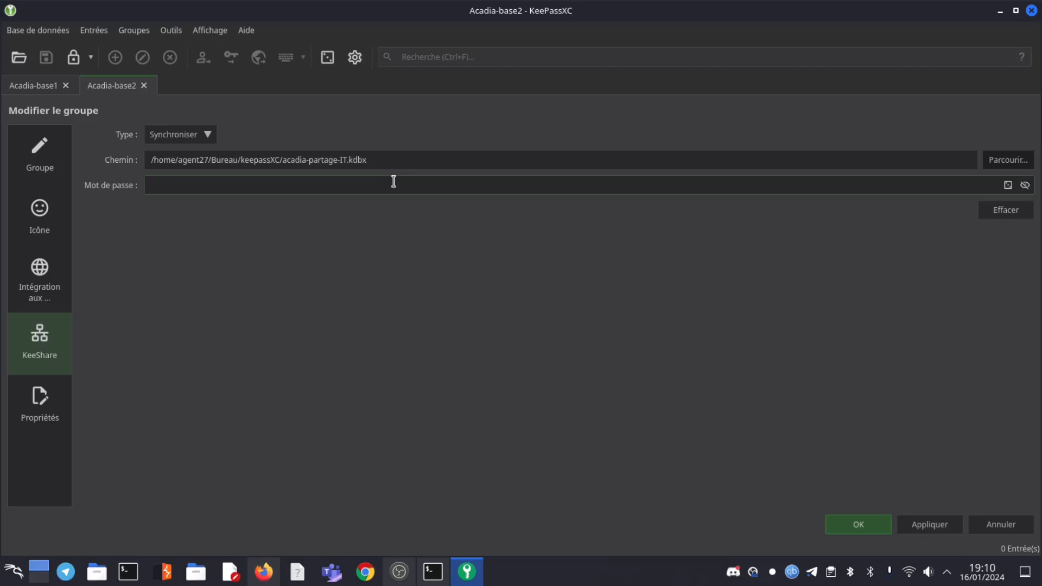
type("****")
left_click(844, 522)
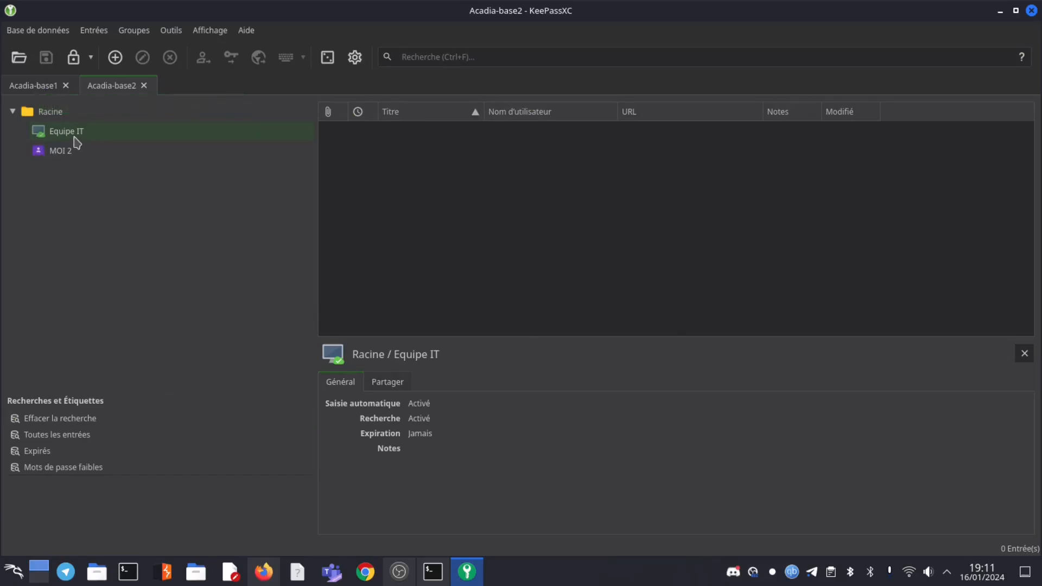
left_click(48, 89)
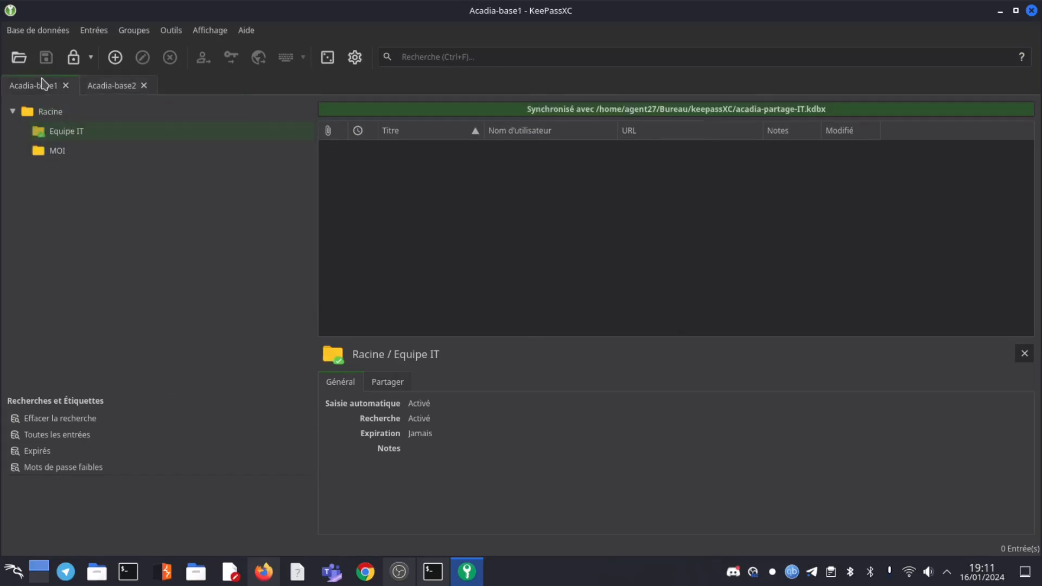
Move WP-admin from MOI into Acadia-base1's Equipe IT, then verify it appears in Acadia-base2's Equipe IT
left_click(70, 153)
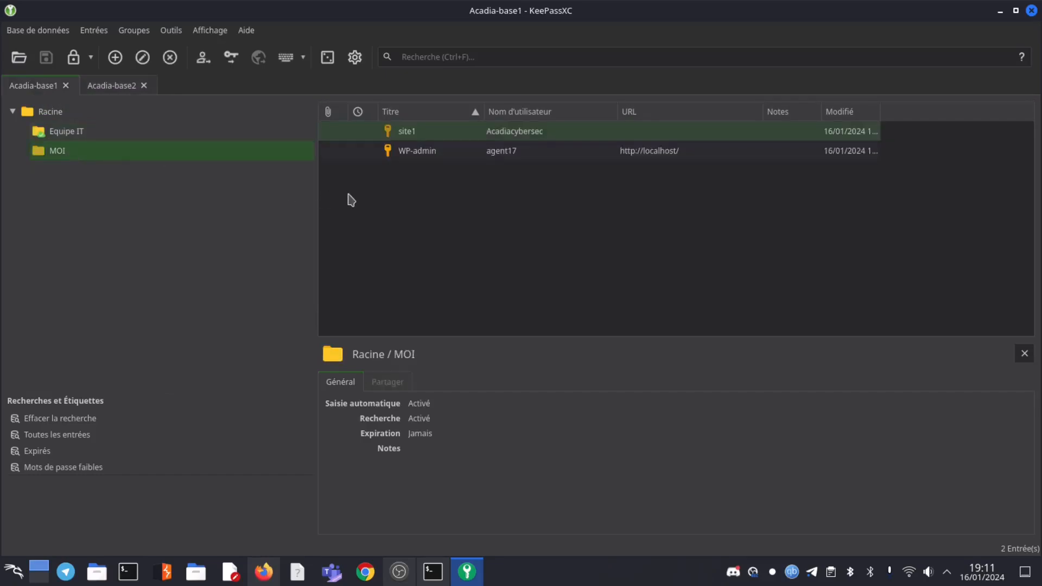
left_click_drag(419, 155, 69, 137)
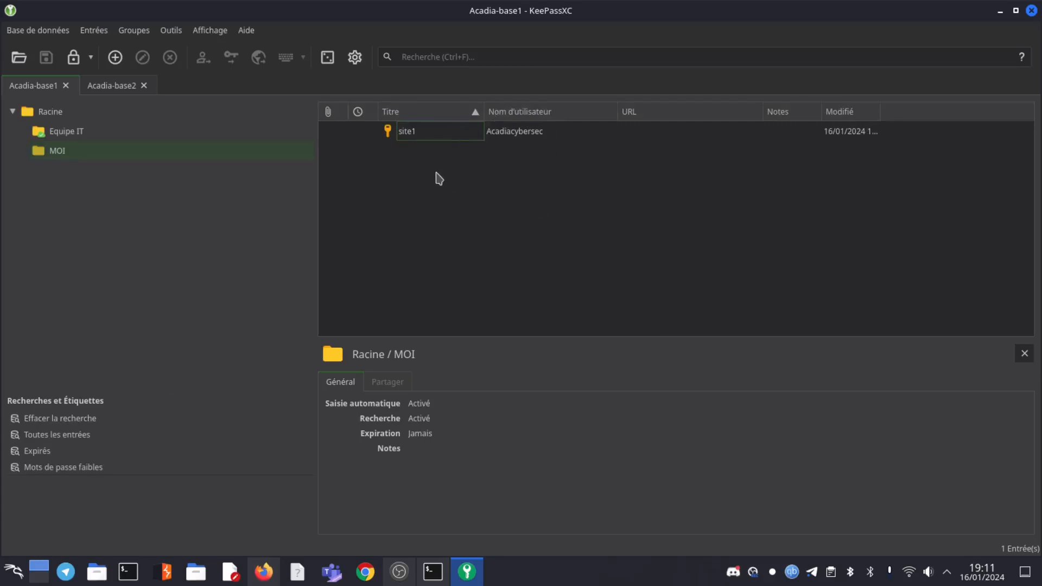
left_click(113, 87)
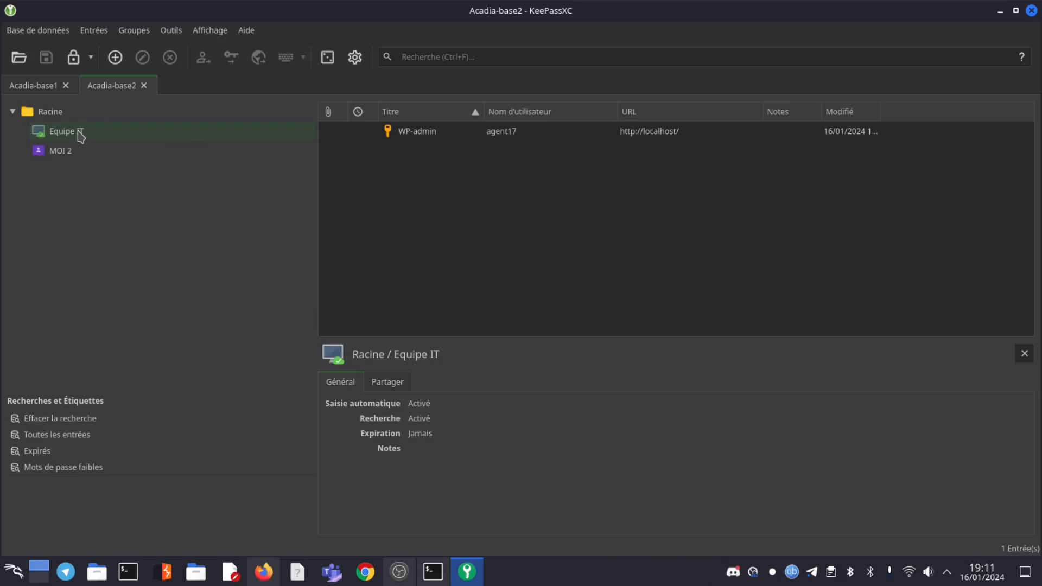
left_click(60, 153)
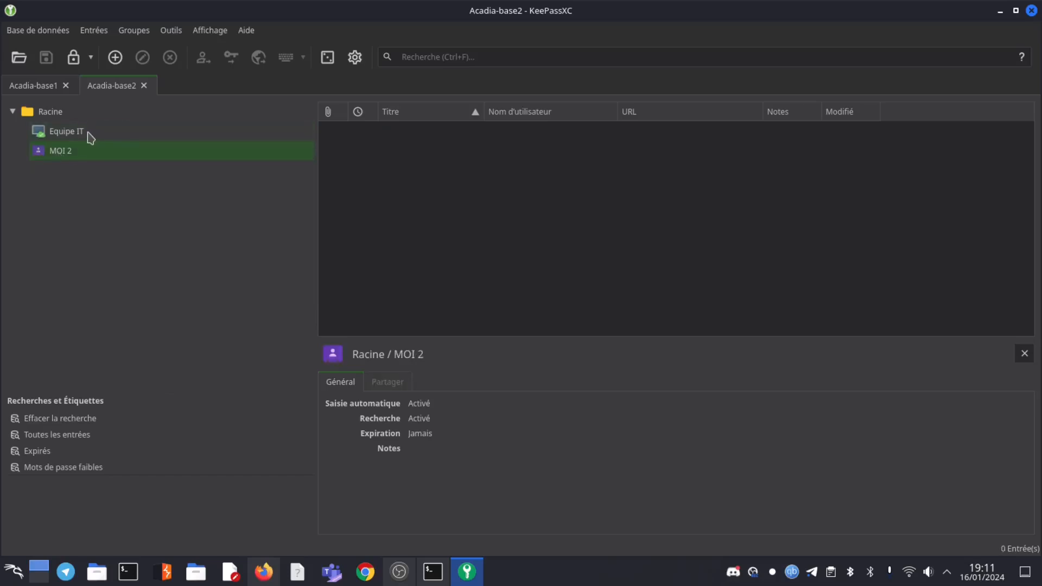
left_click(49, 87)
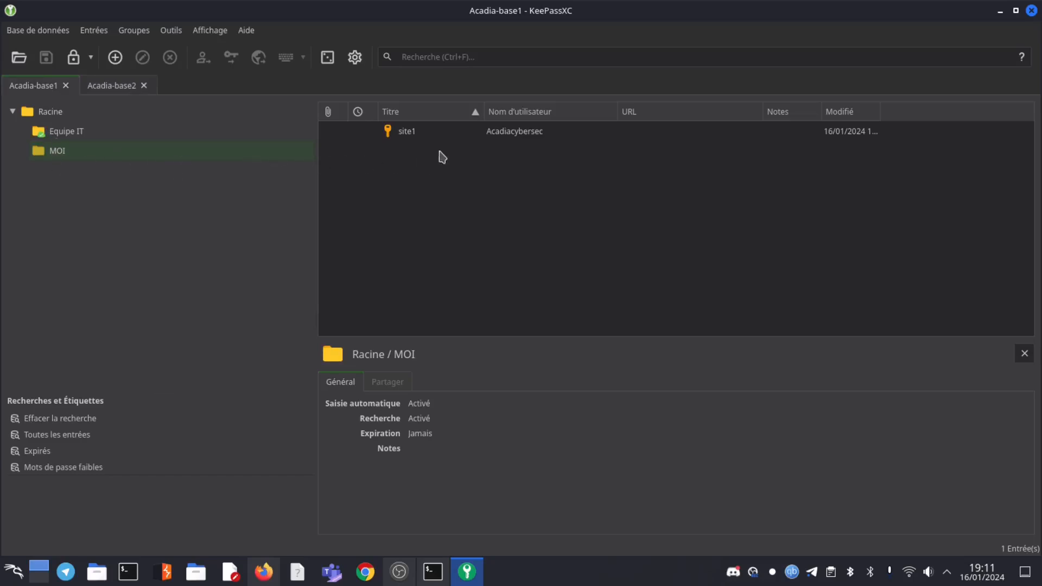
left_click(116, 86)
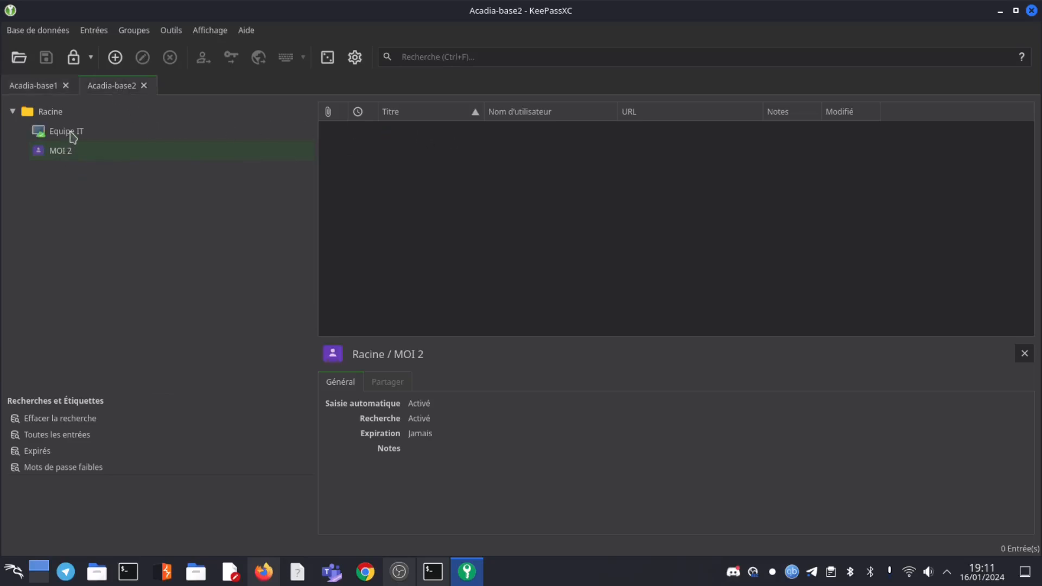
left_click(75, 132)
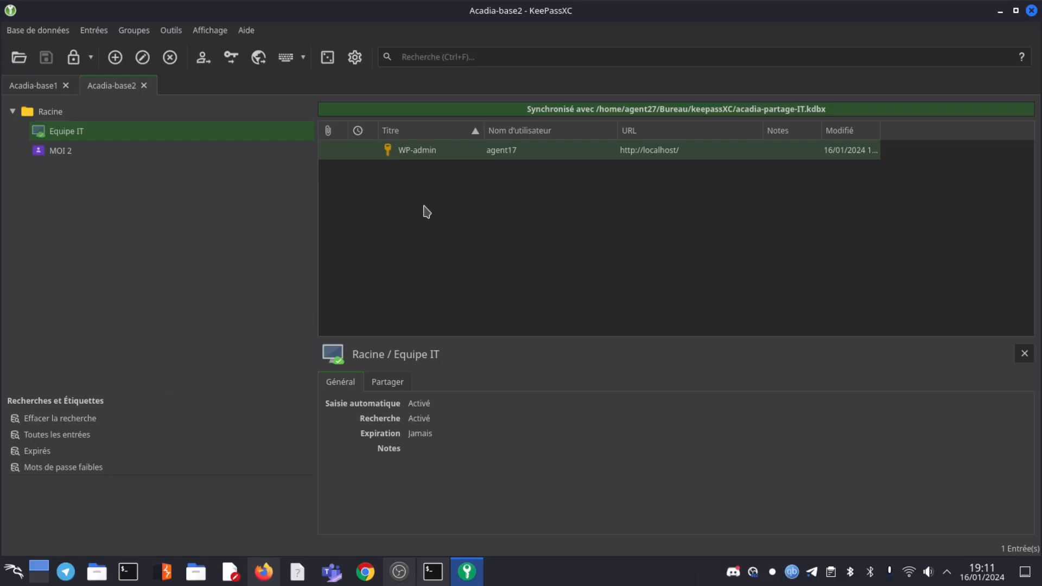